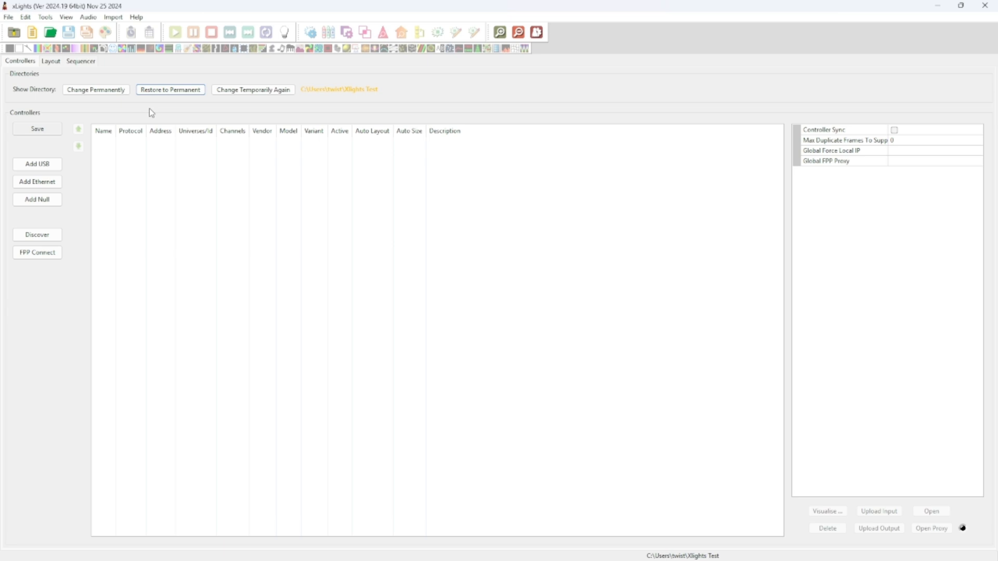
Add a new Ethernet controller and name it 'Garage Controller'
click(39, 183)
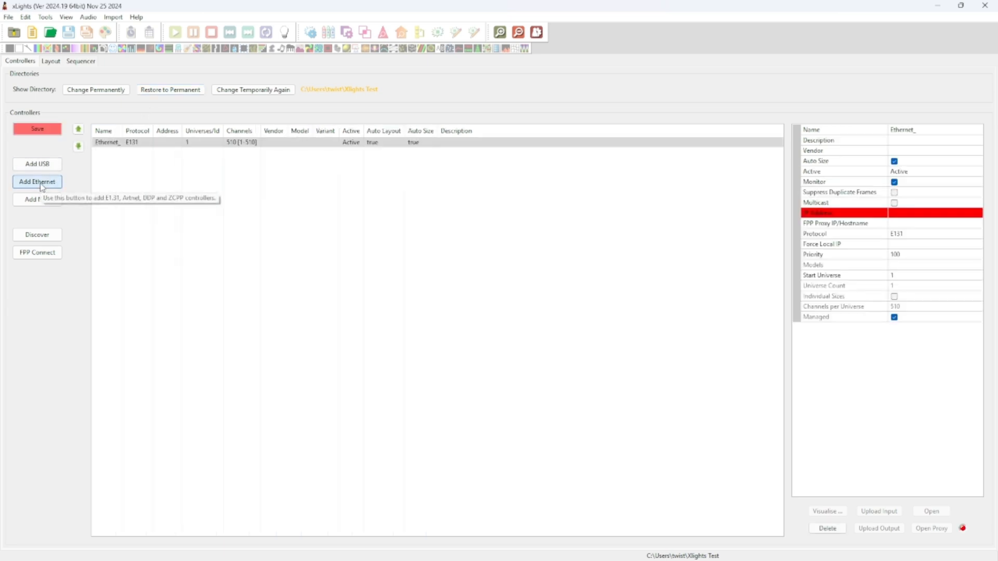
click(927, 130)
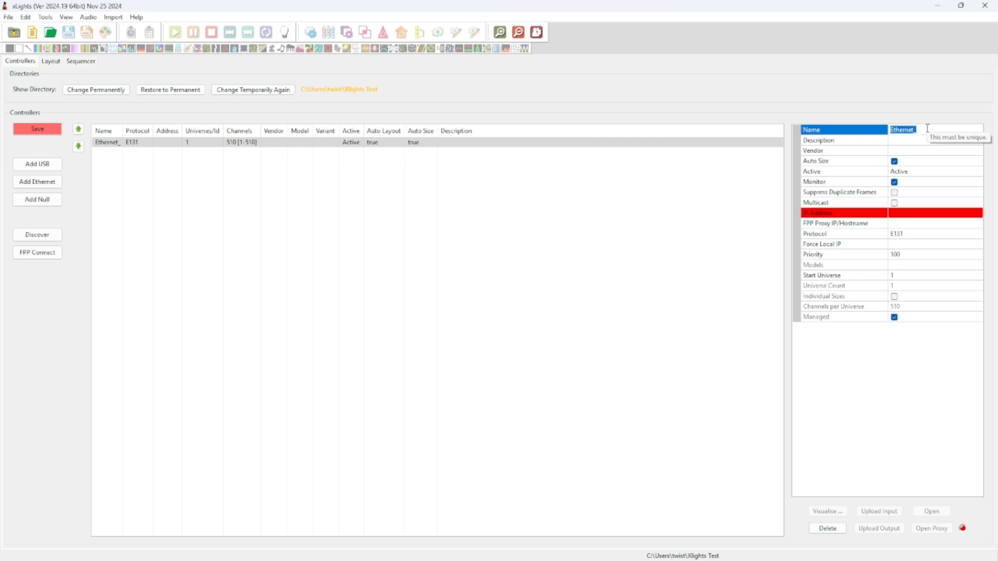
text(G)
text(arage Contr)
key(BackSpace)
text(Contr)
click(907, 151)
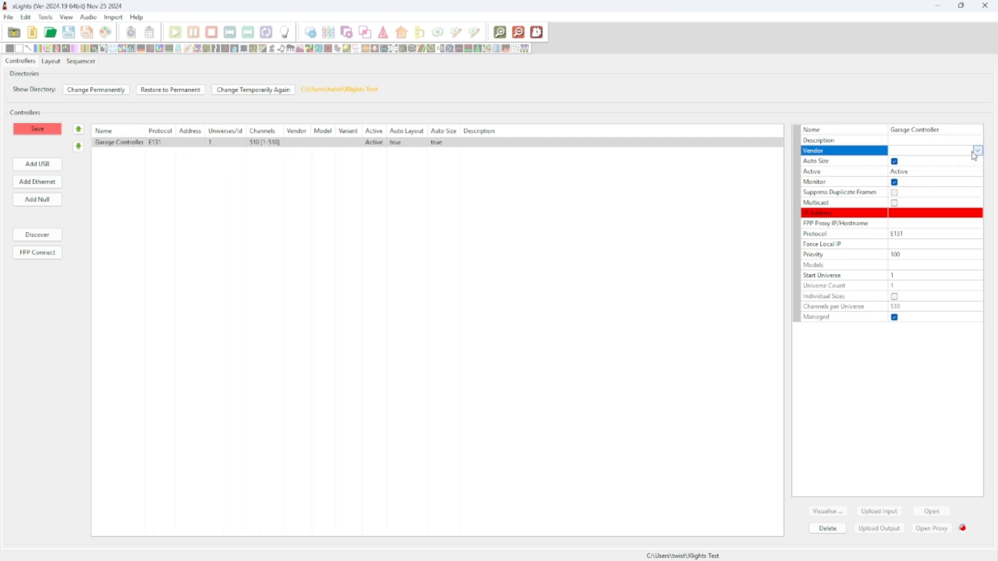
Set the controller's vendor to Falcon and its model to F16V4
click(974, 151)
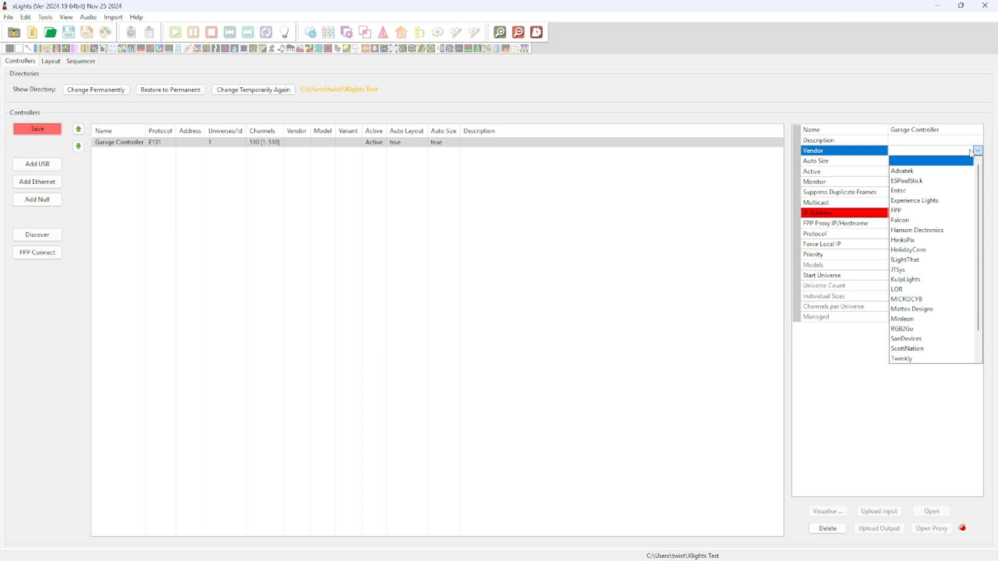
click(904, 220)
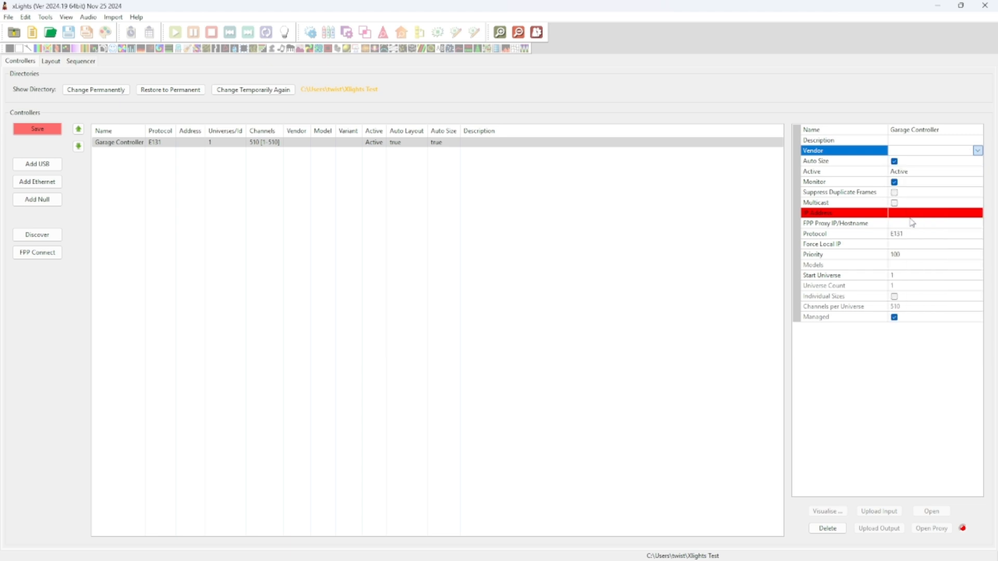
click(901, 162)
click(977, 161)
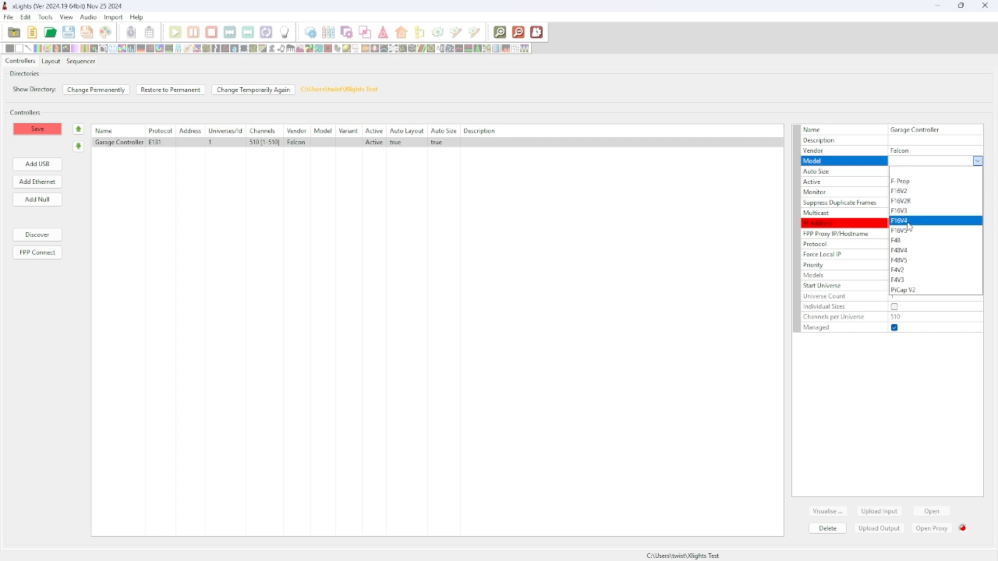
click(907, 224)
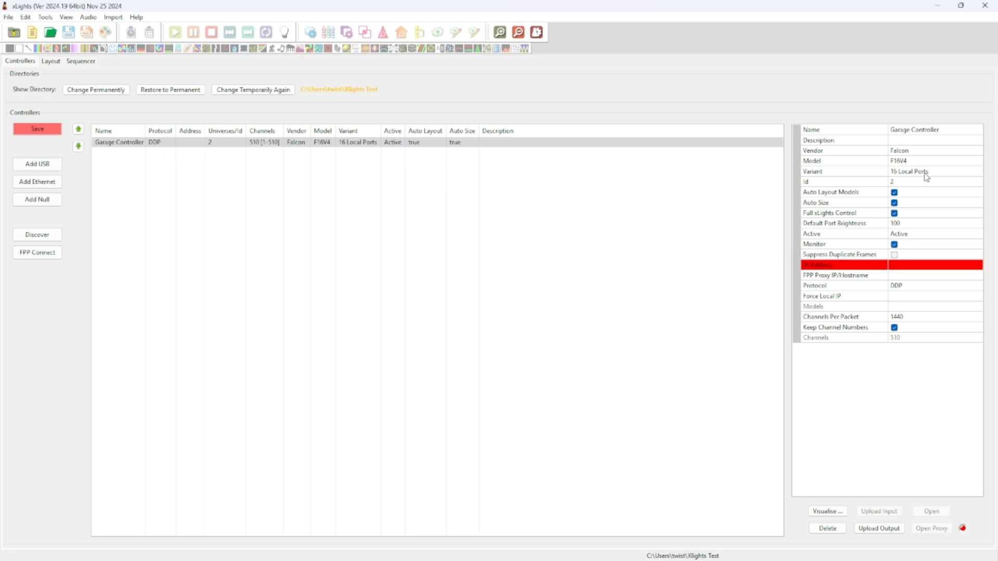
Set the controller Id to 1, uncheck Auto Layout Models and Monitor, and select the IP field
click(897, 182)
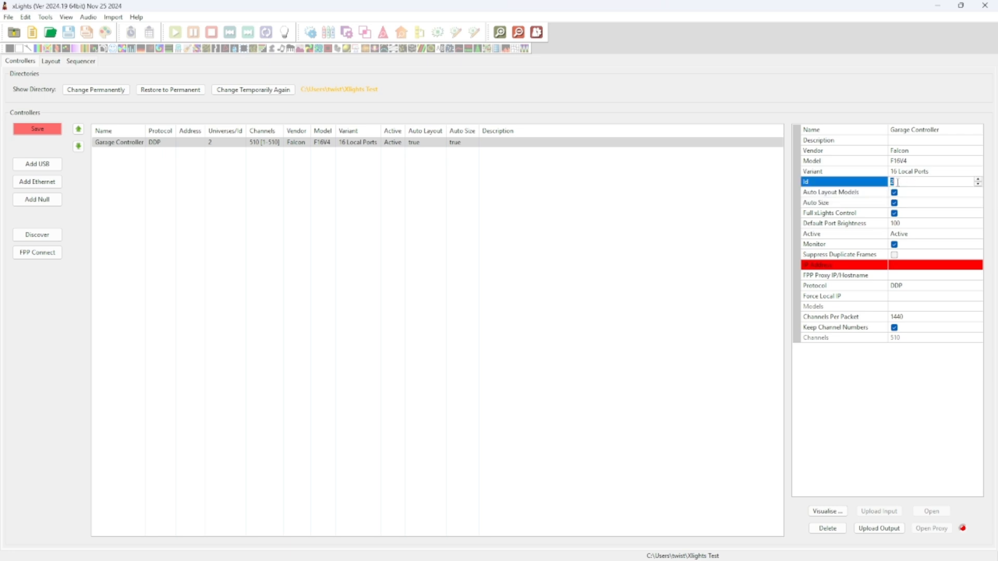
click(977, 180)
click(894, 193)
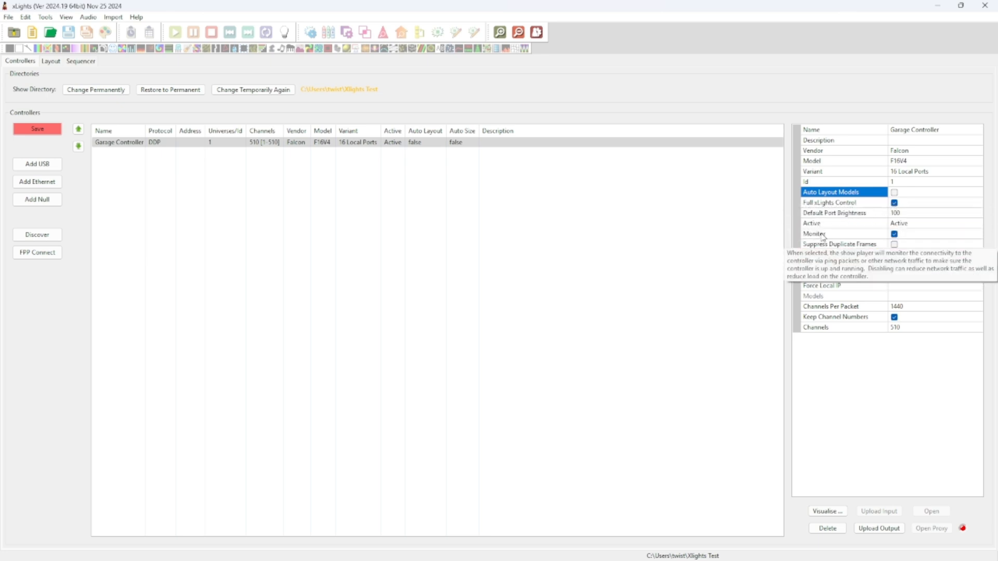
click(895, 235)
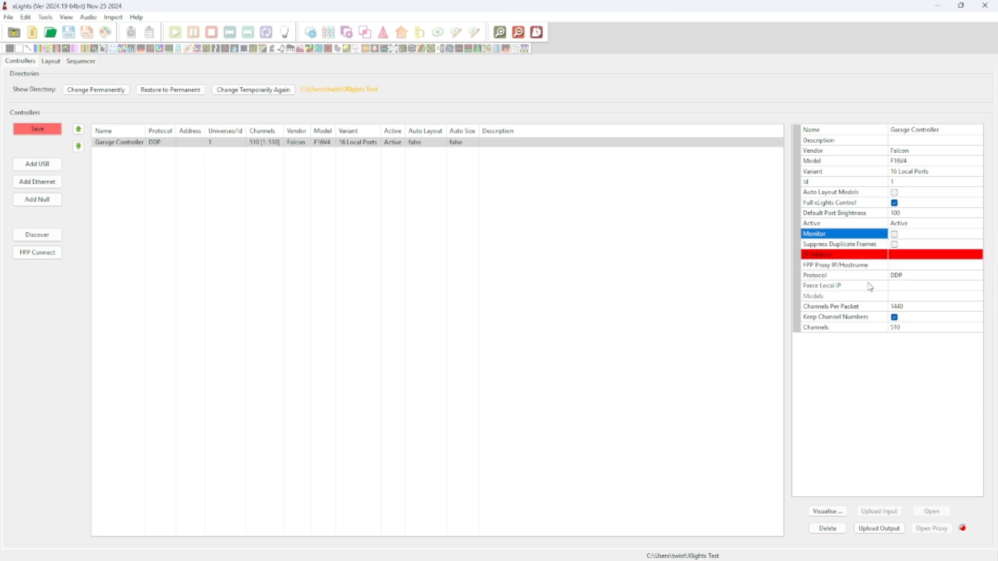
click(908, 255)
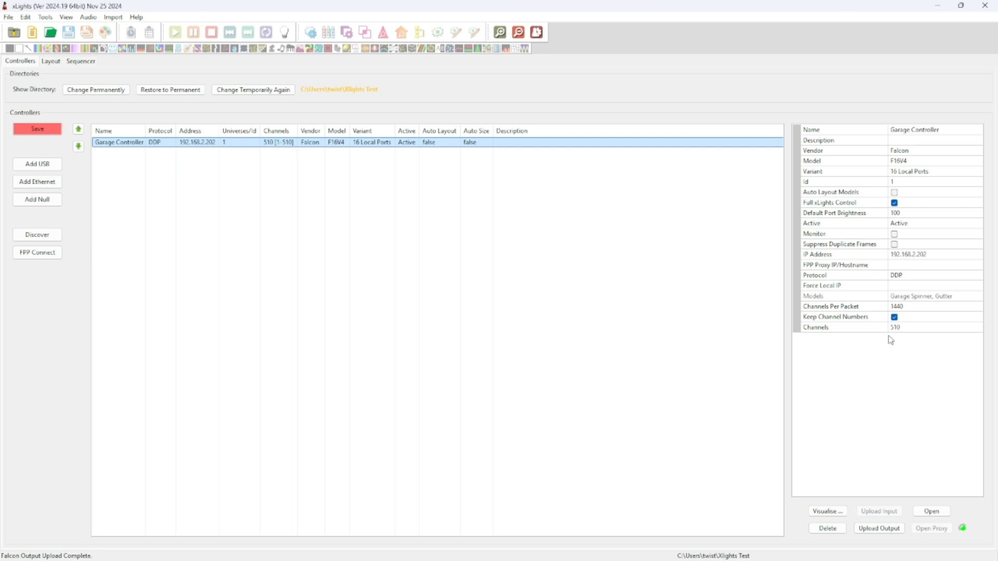
click(903, 327)
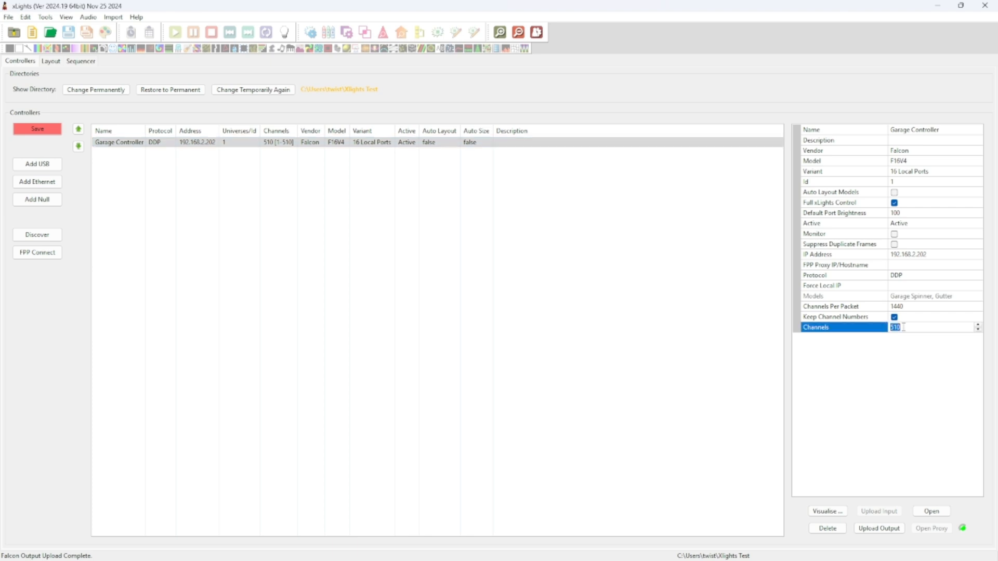
text(25500)
key(Return)
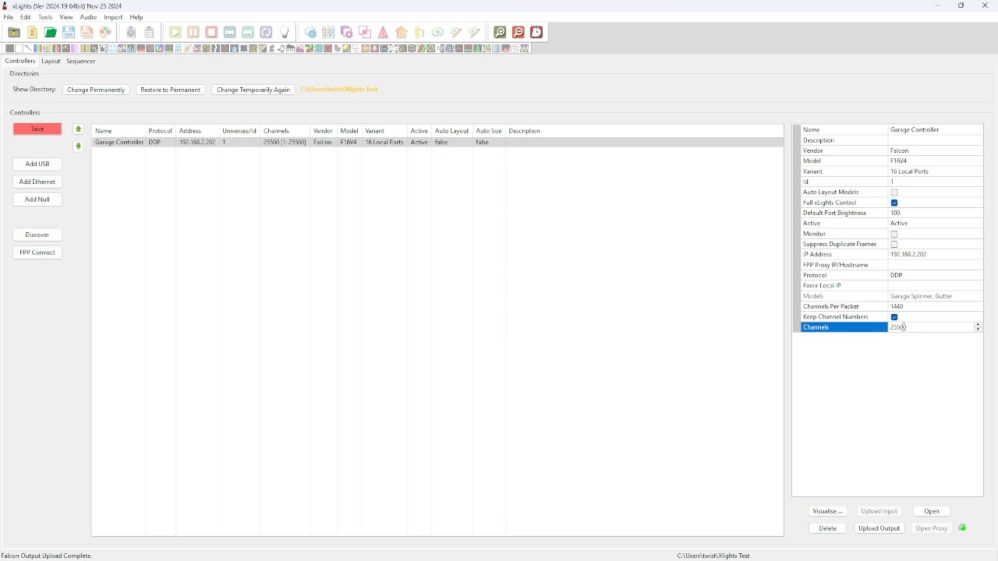
click(226, 143)
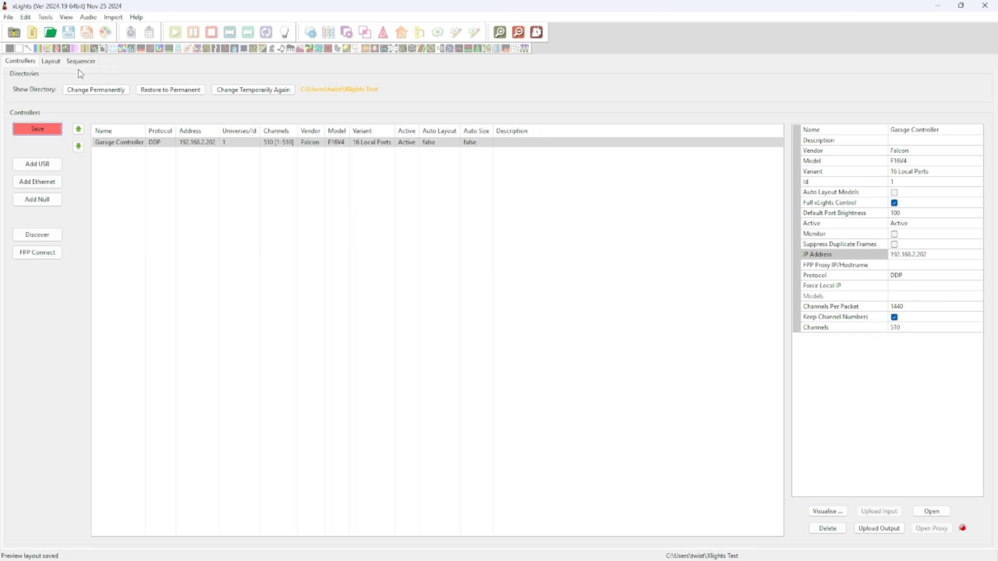
In the Layout tab, draw a 50-node Single Line model across the upper preview
click(50, 62)
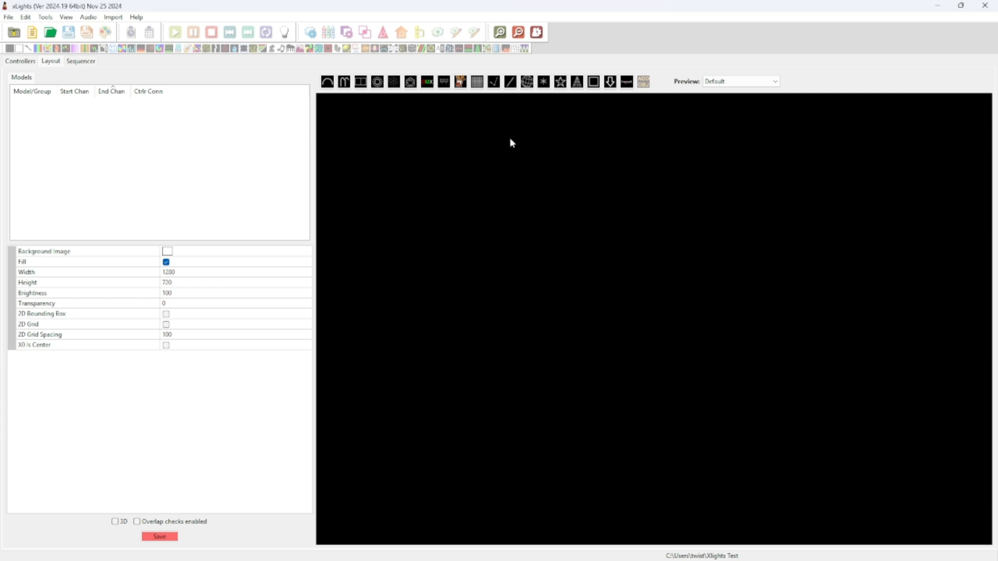
click(510, 82)
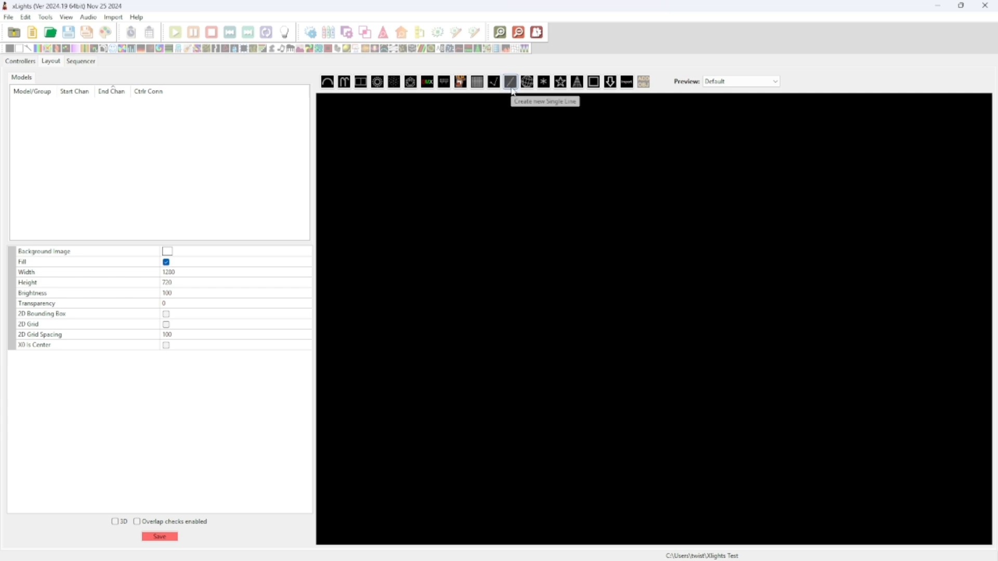
drag(460, 183, 655, 182)
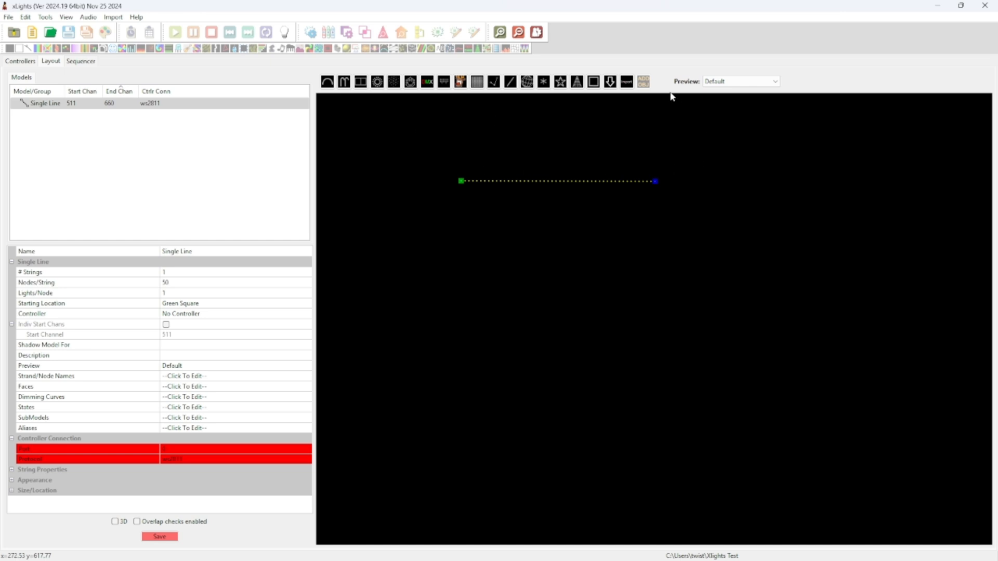
click(610, 85)
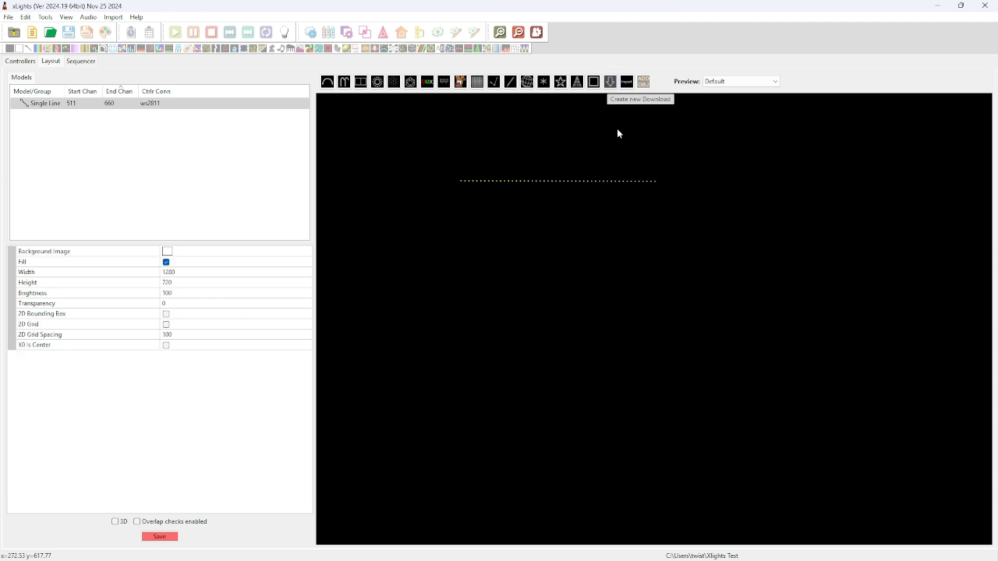
Place a Boscoyo Studio Spinner 36in below the line and import its base-model aliases
click(544, 246)
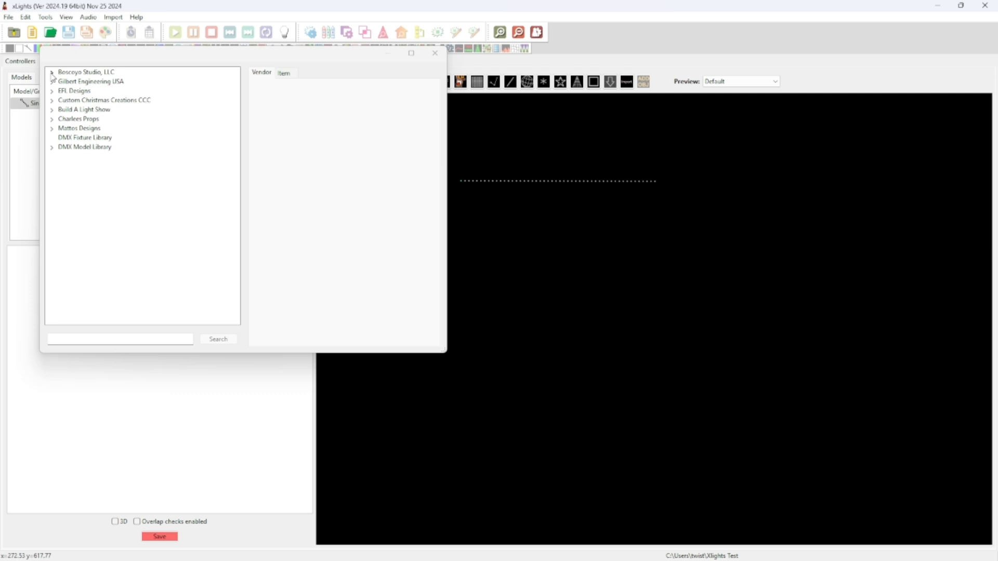
click(52, 73)
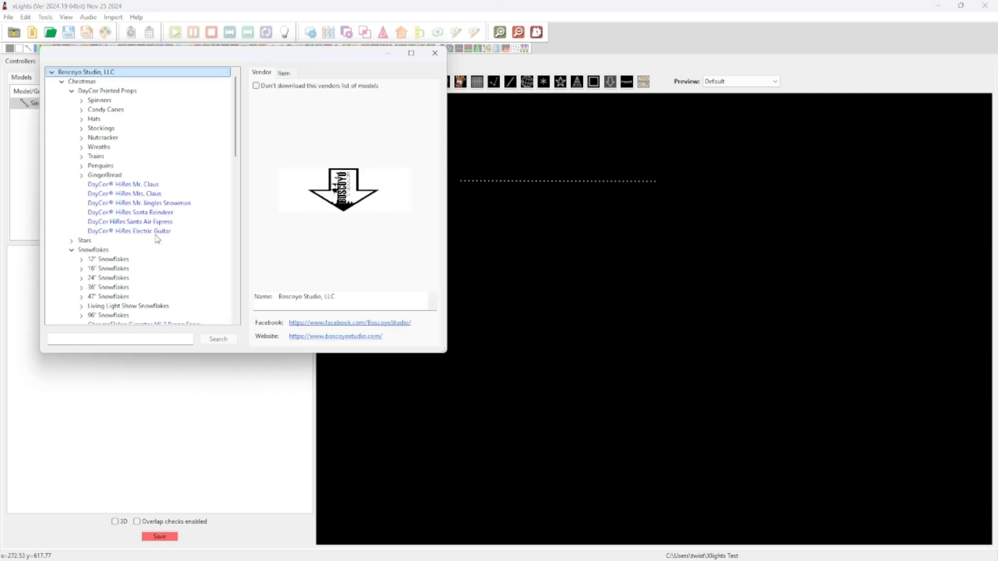
scroll(146, 235, down, 5)
click(72, 260)
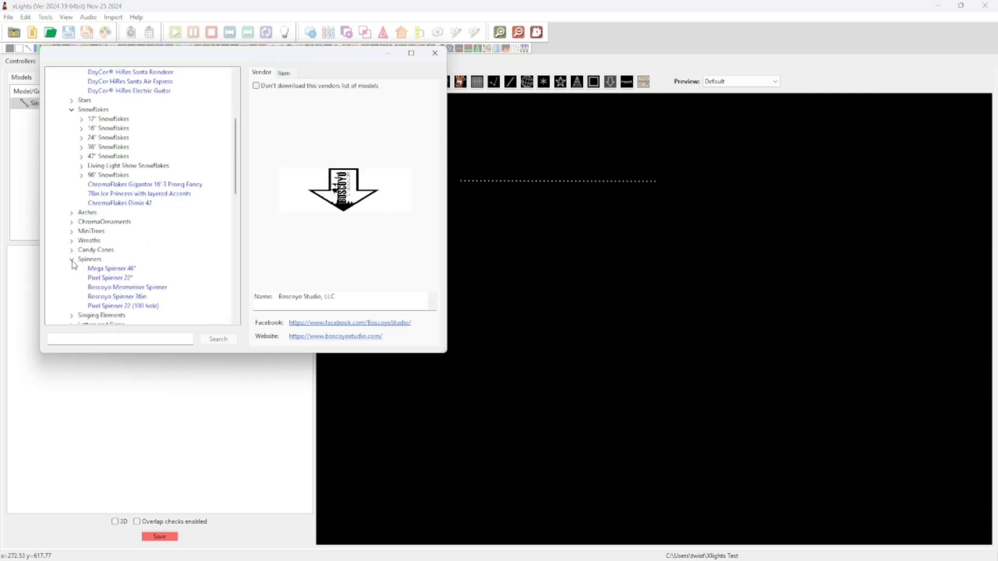
double_click(130, 297)
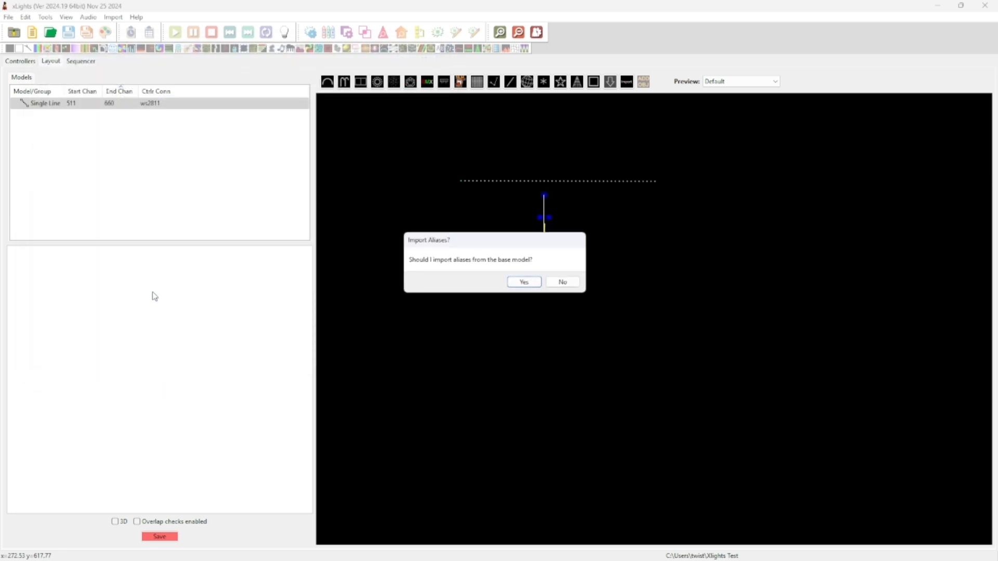
click(522, 282)
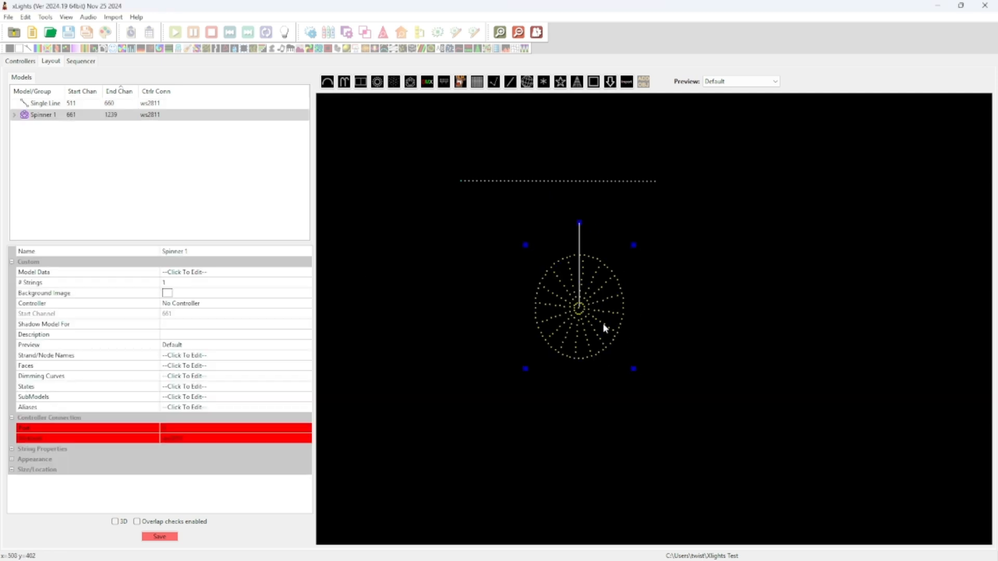
Make the spinner circular and move the single line slightly lower
drag(632, 366, 632, 351)
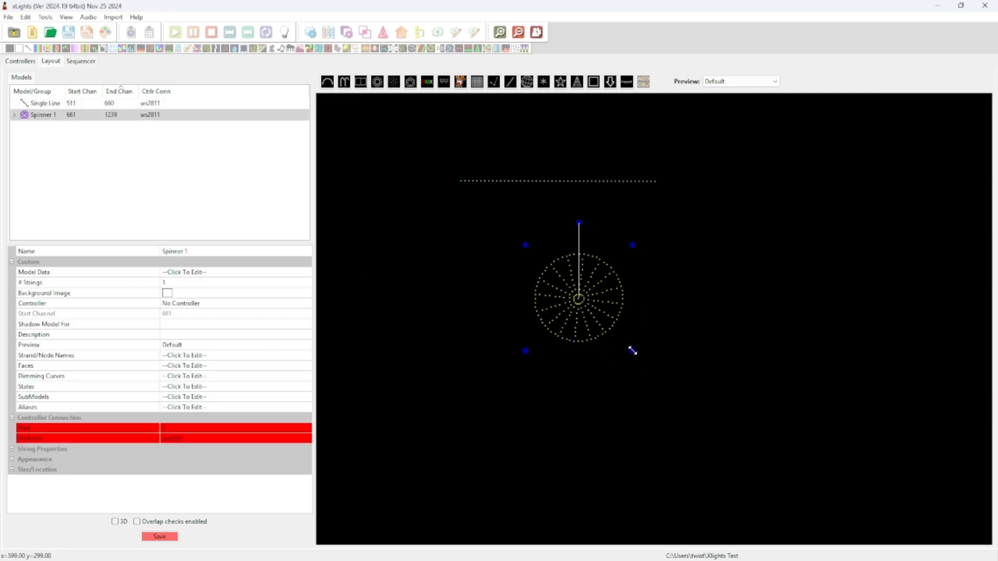
click(593, 180)
drag(594, 181, 604, 199)
click(658, 385)
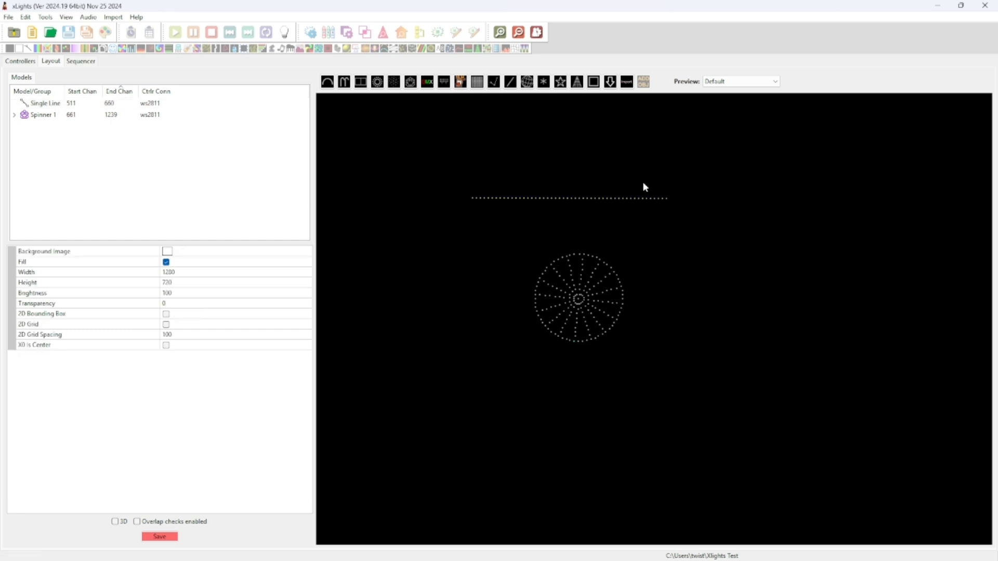
Rename the single line model to 'Gutter'
click(569, 200)
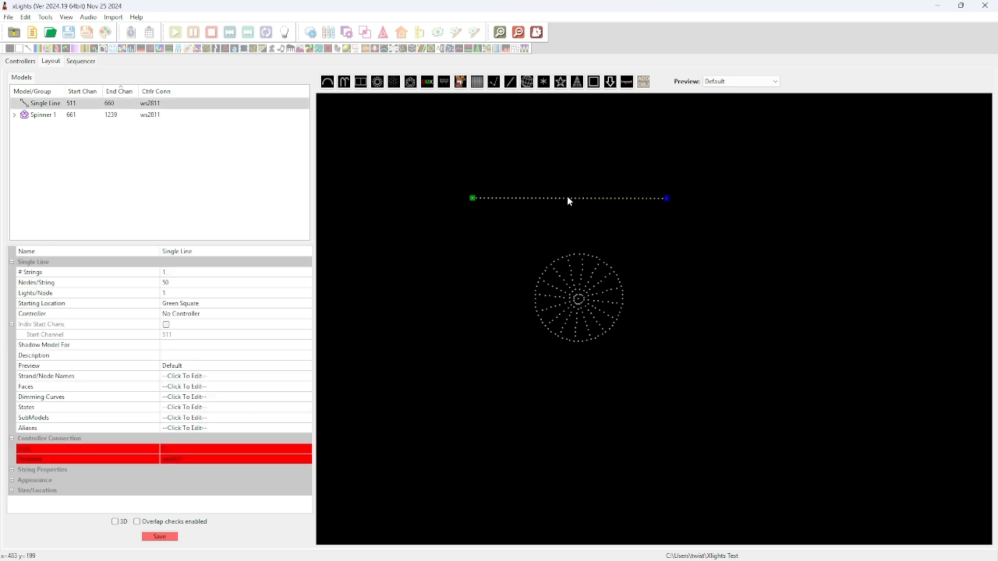
click(193, 251)
text(Gutter)
key(Return)
Set Gutter's Controller to Use Start Channel with start channel 1, then select the spinner's name field
click(307, 314)
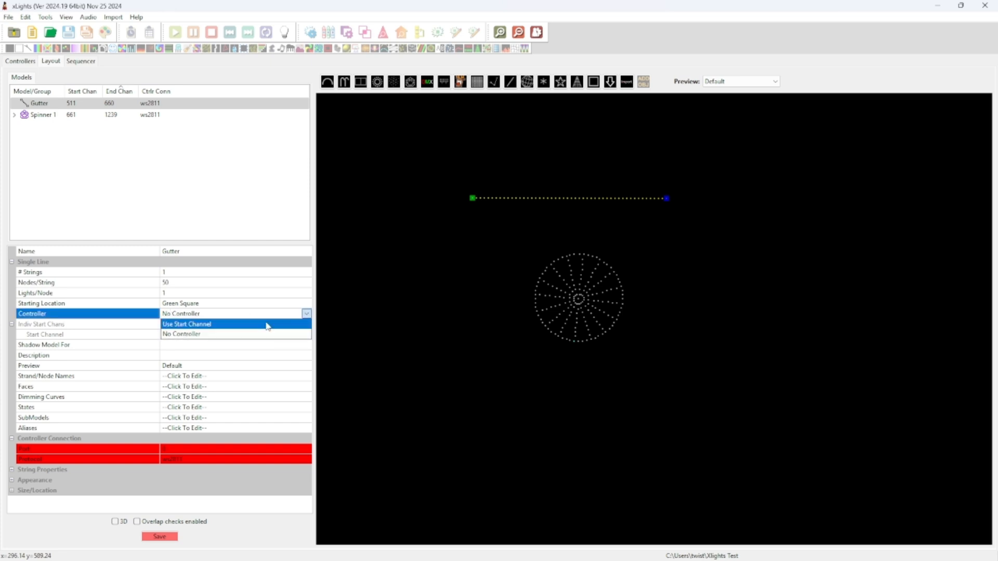
click(198, 325)
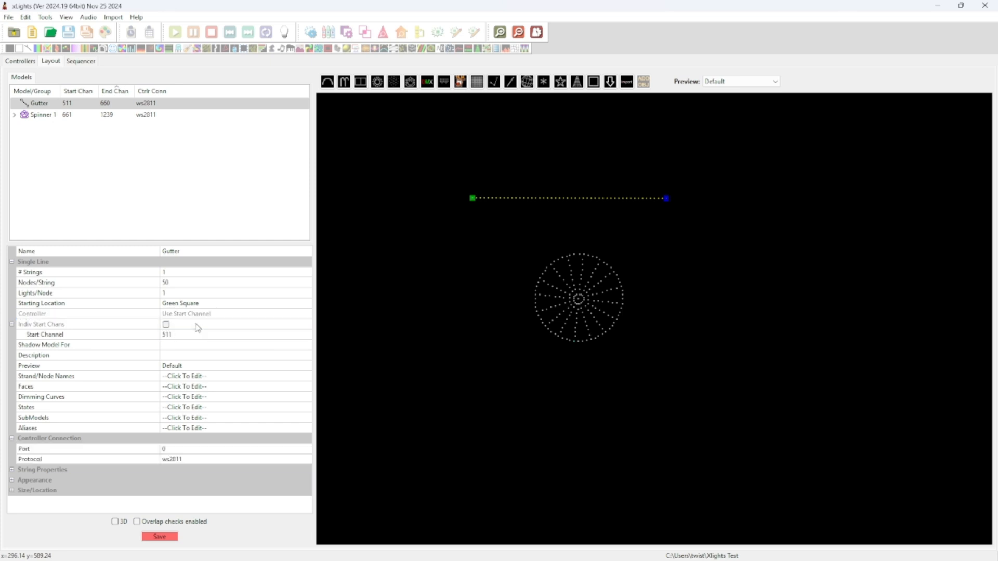
click(177, 333)
text(1)
key(Return)
click(33, 115)
click(191, 252)
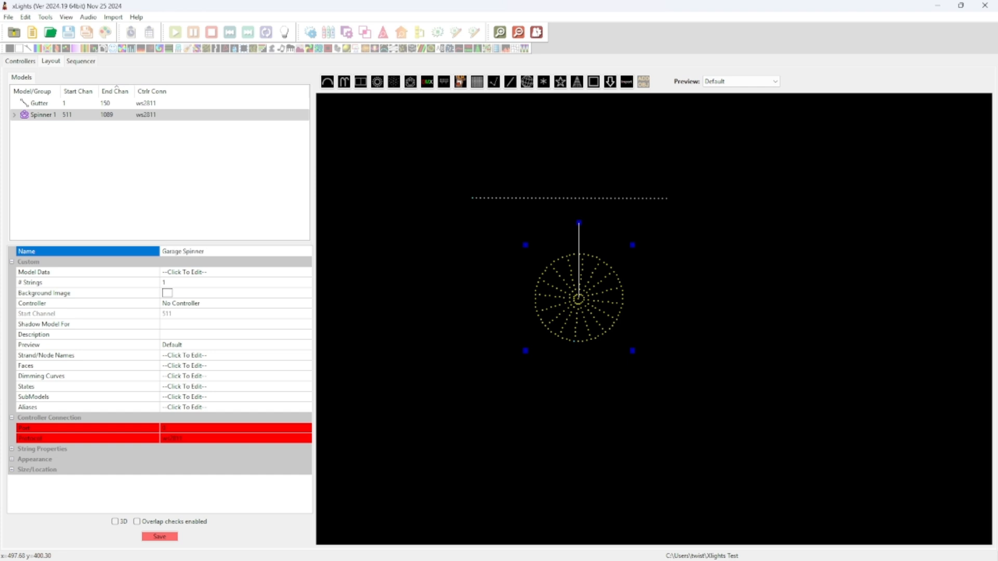
Name the spinner 'Garage Spinner', give it start channel 151, and save the layout
key(Return)
click(194, 303)
click(306, 303)
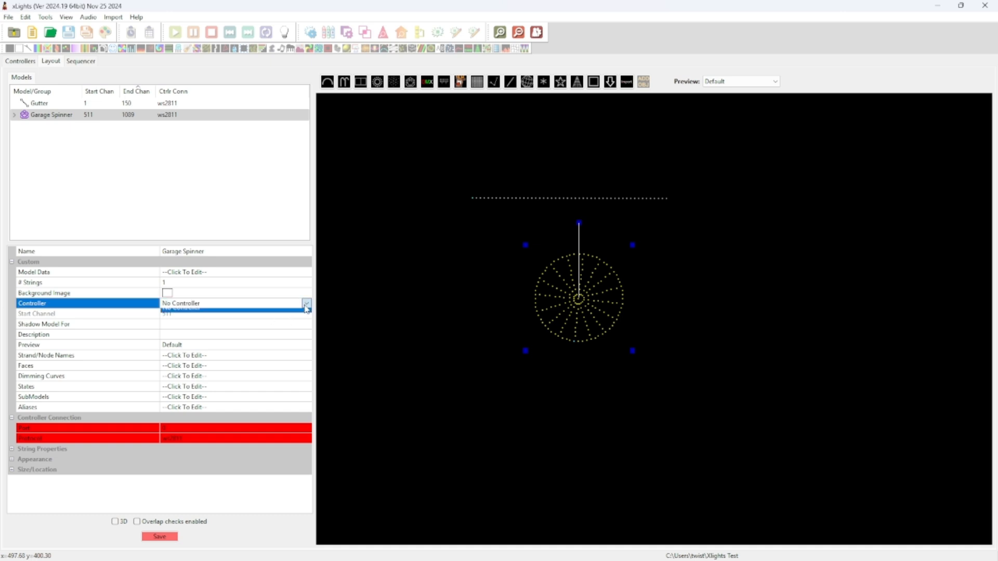
click(227, 315)
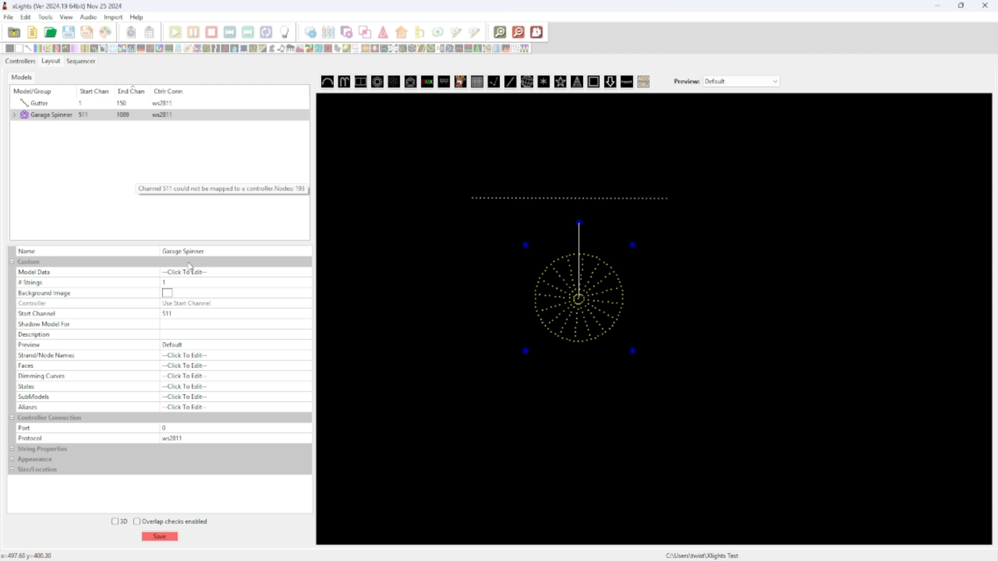
click(173, 312)
text(1)
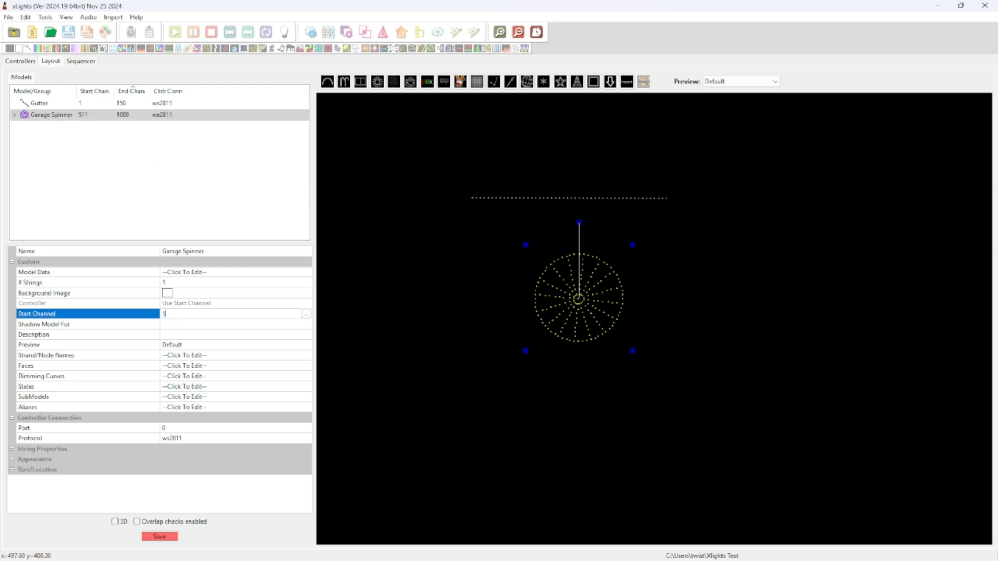
key(Return)
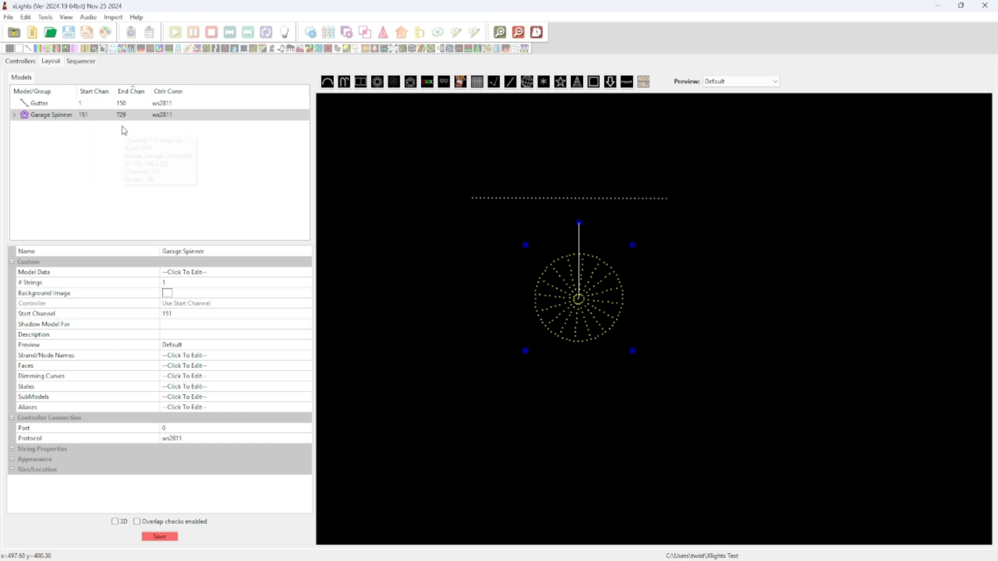
click(162, 538)
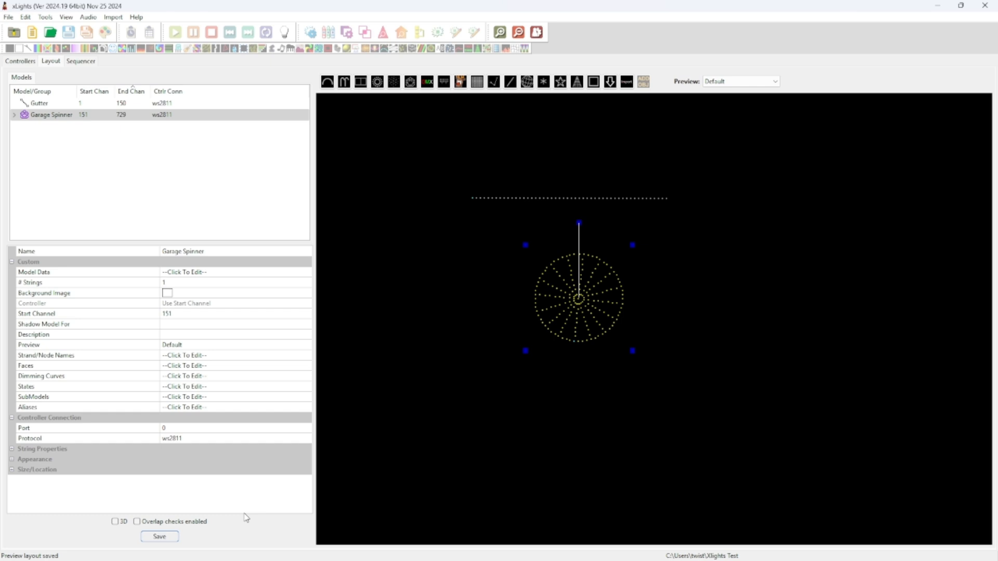
click(21, 61)
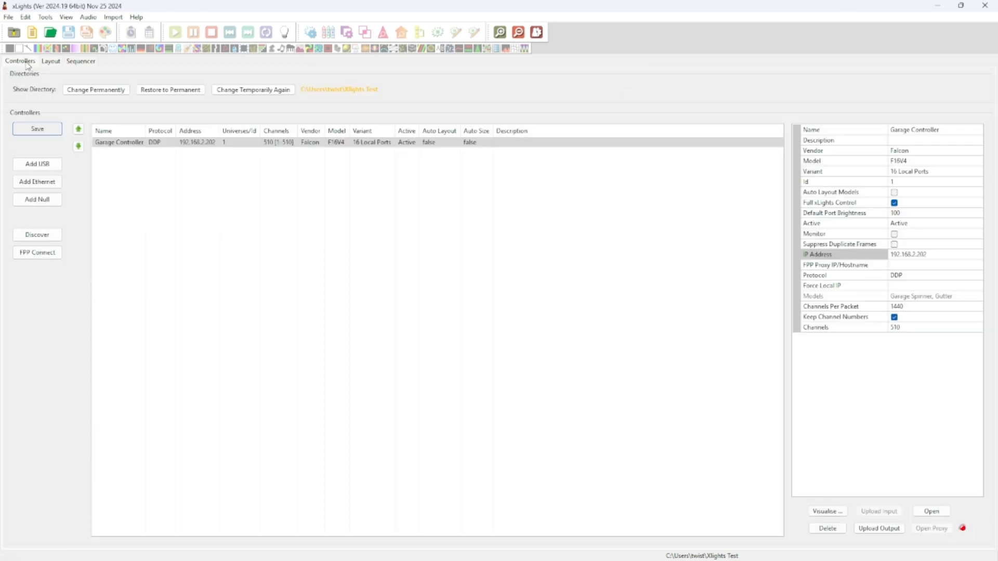
In the port visualiser, place Gutter on Pixel Port 1 and Garage Spinner on Pixel Port 2
click(831, 511)
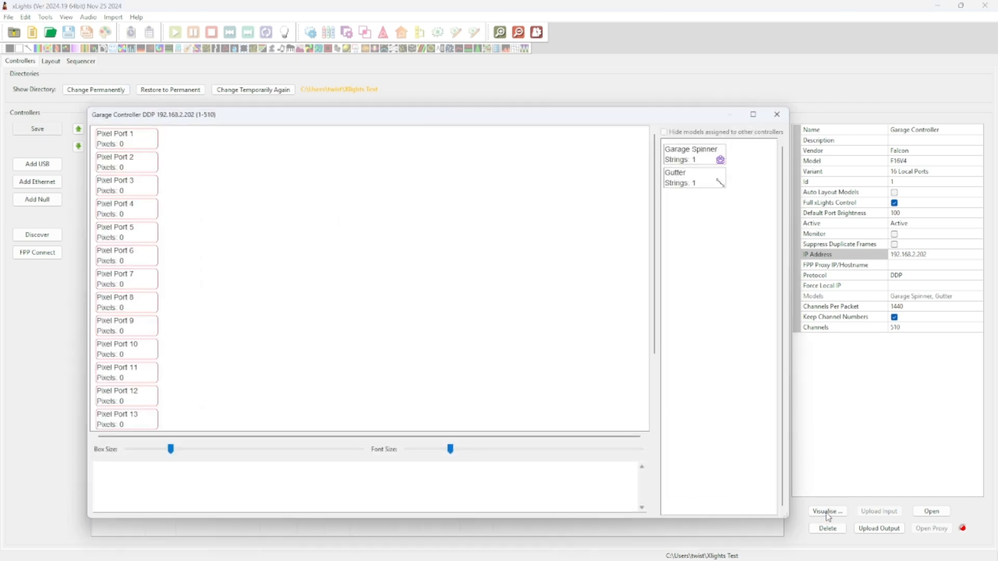
scroll(156, 380, down, 3)
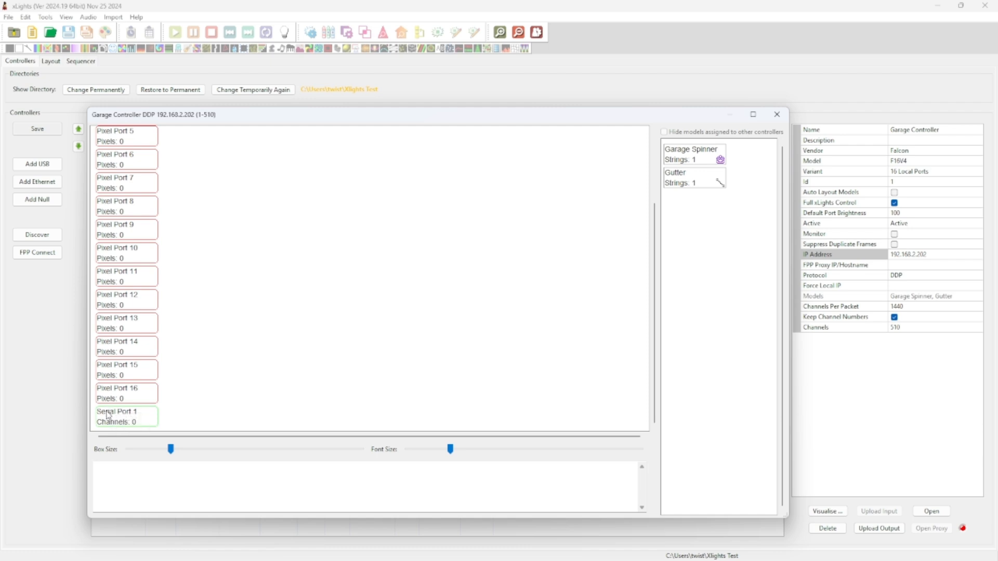
scroll(236, 343, up, 3)
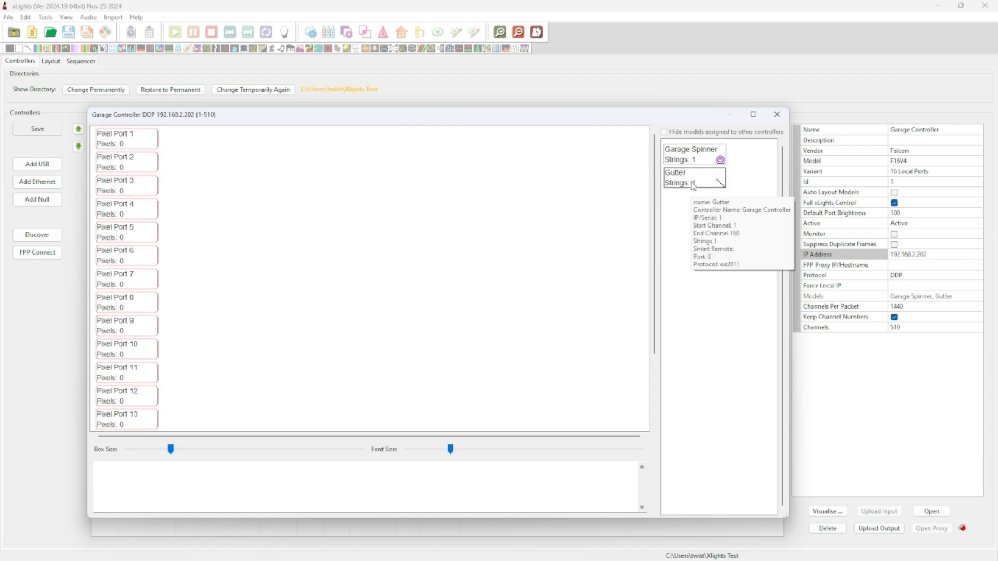
drag(676, 191, 182, 143)
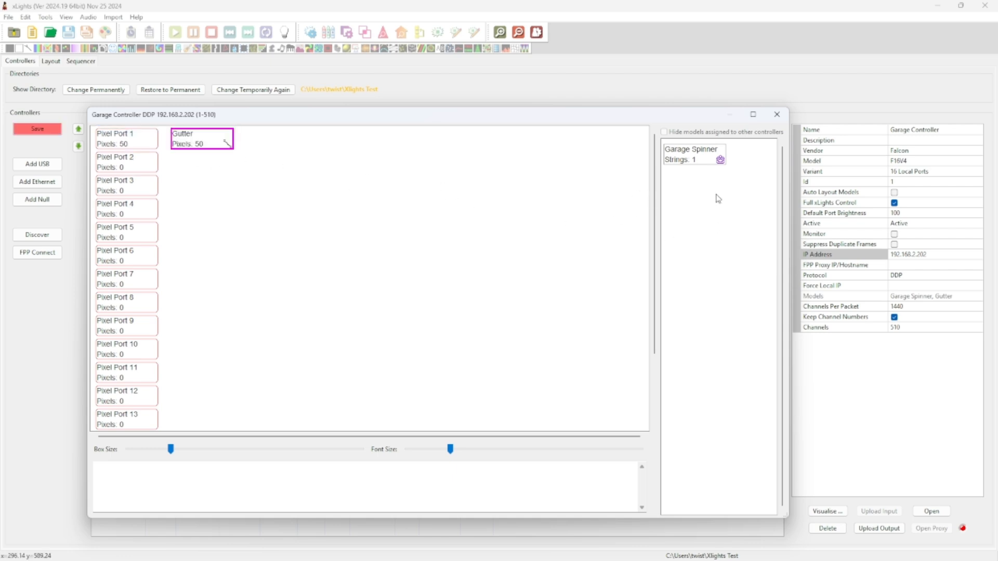
drag(696, 158, 193, 162)
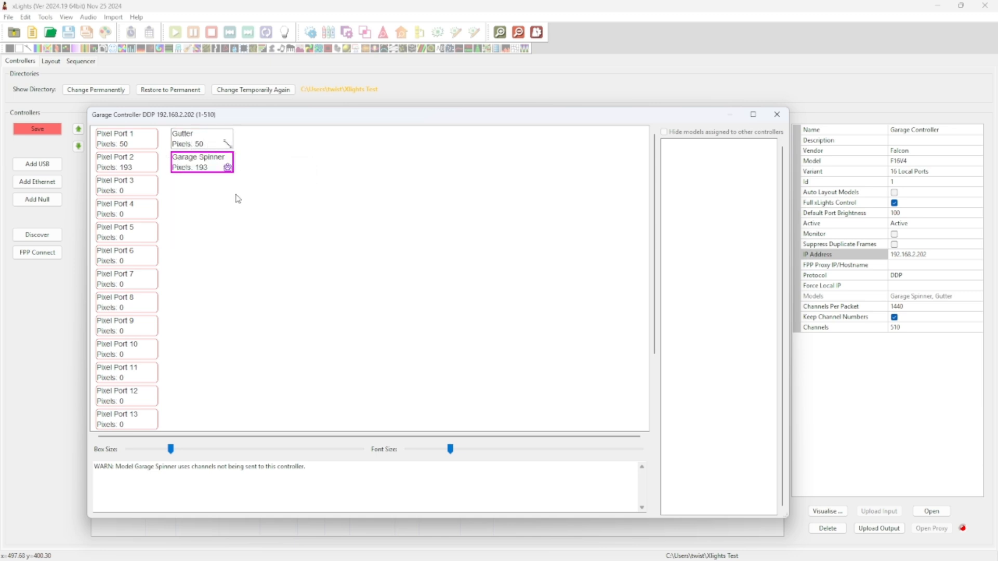
drag(195, 167, 247, 136)
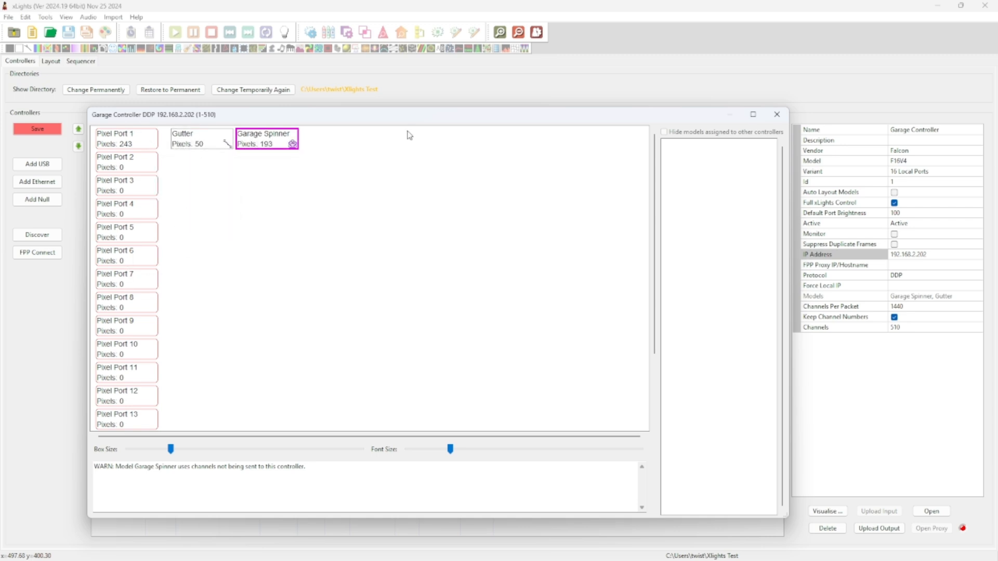
drag(292, 147, 264, 172)
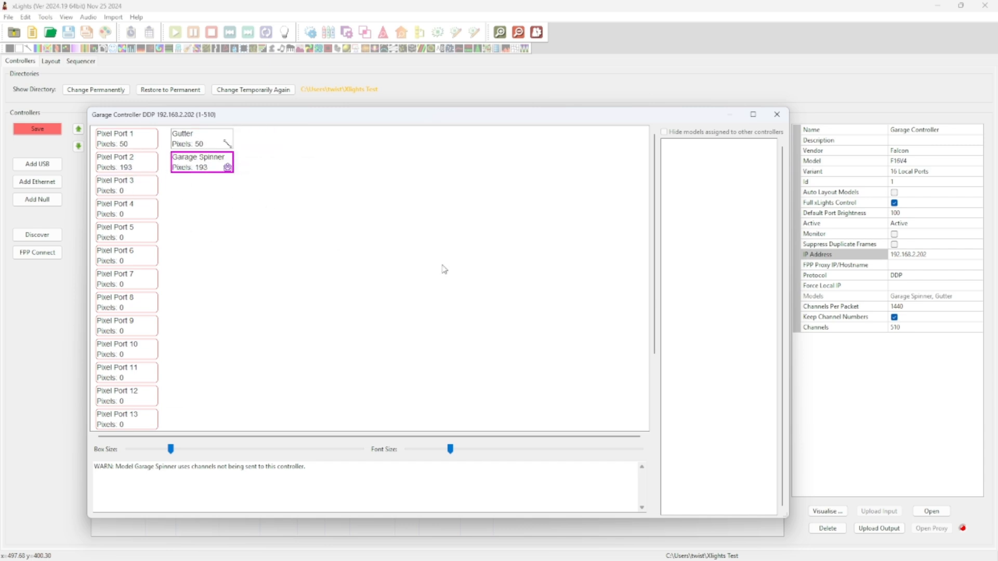
click(777, 114)
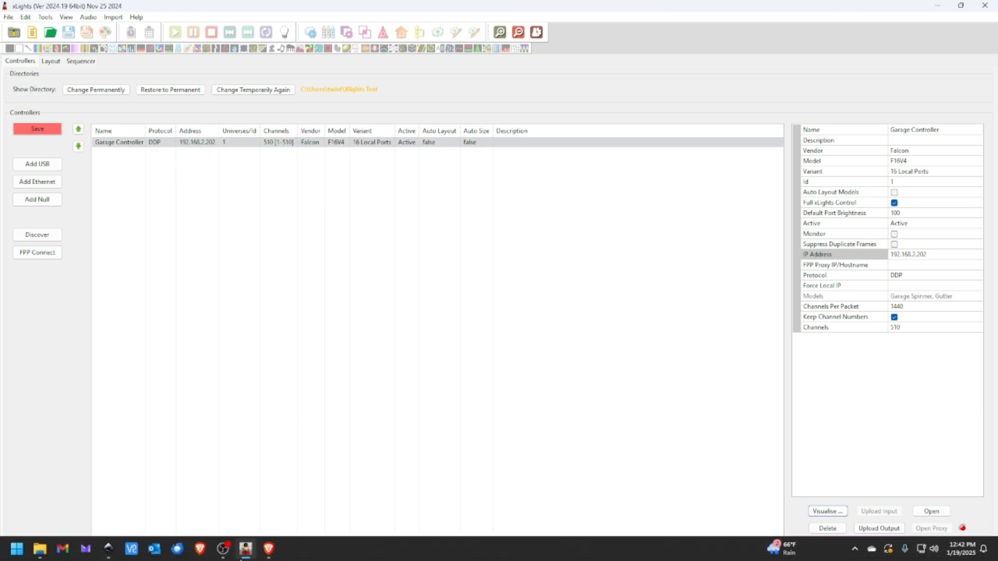
Switch to Brave and load 192.168.2.202 to view the Falcon F16V4 status page
click(268, 550)
click(304, 31)
text(19)
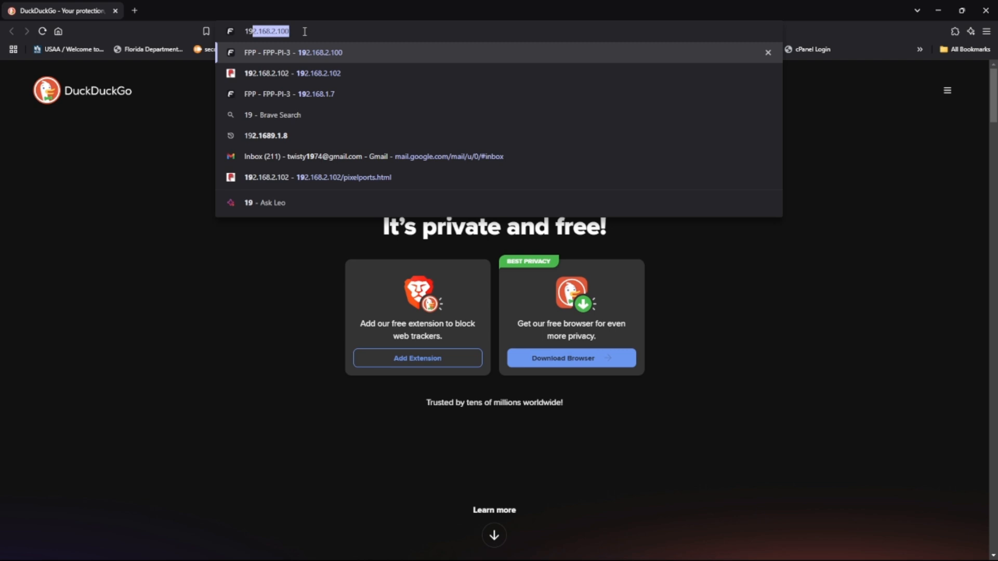
text(2.168.2.202)
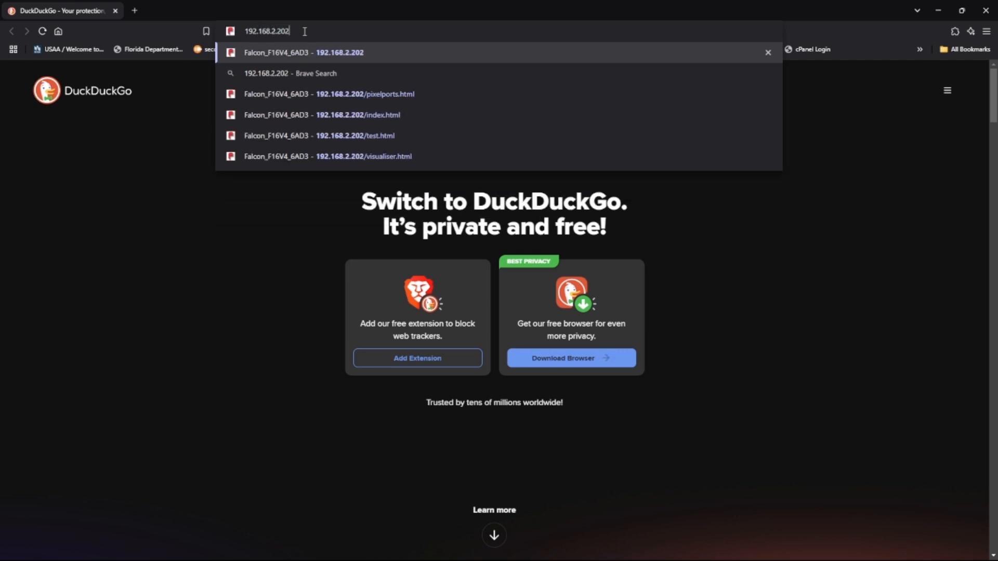
key(Return)
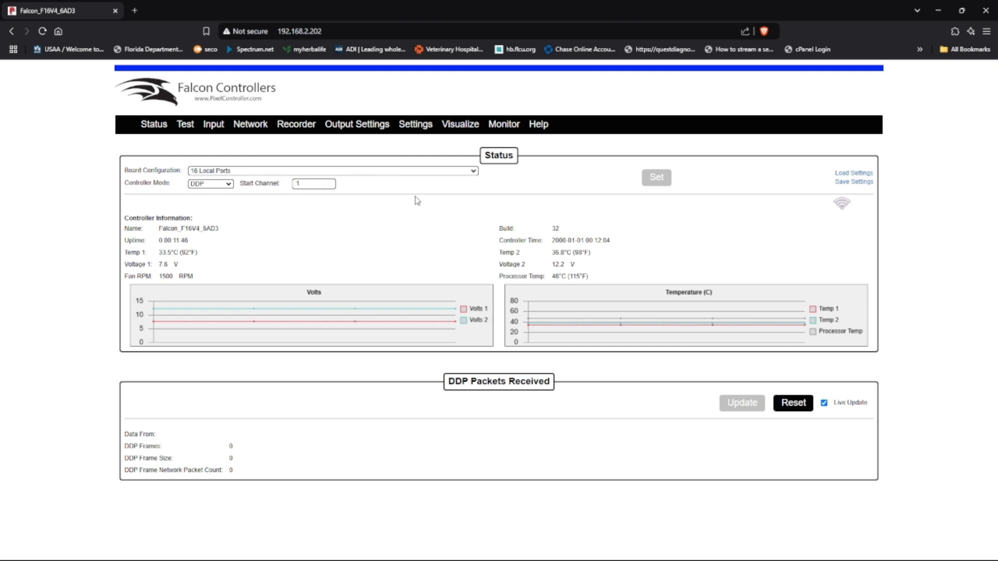
Open the Falcon page's Output Settings > Pixel page to view the pixel ports
mouse_move(354, 135)
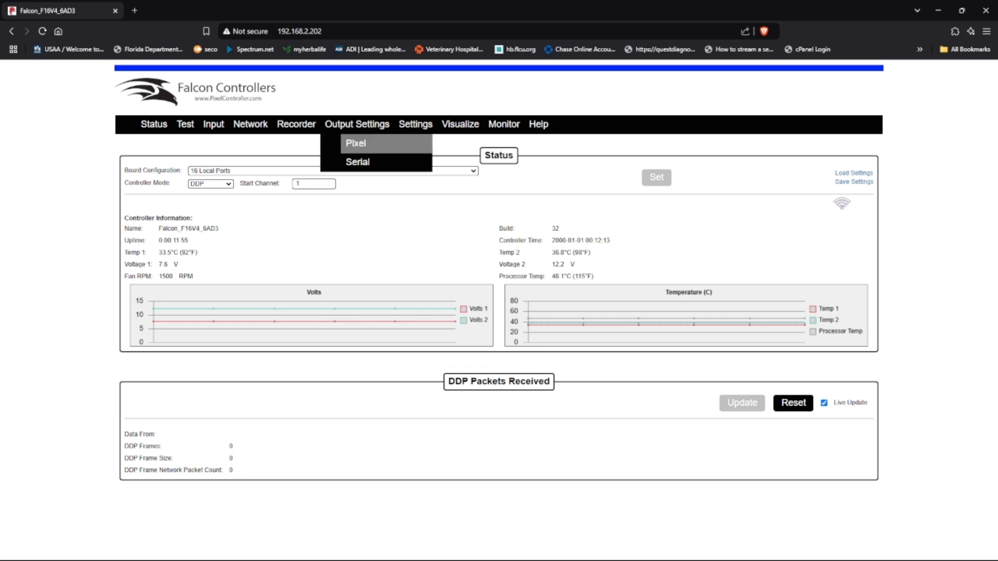
click(356, 143)
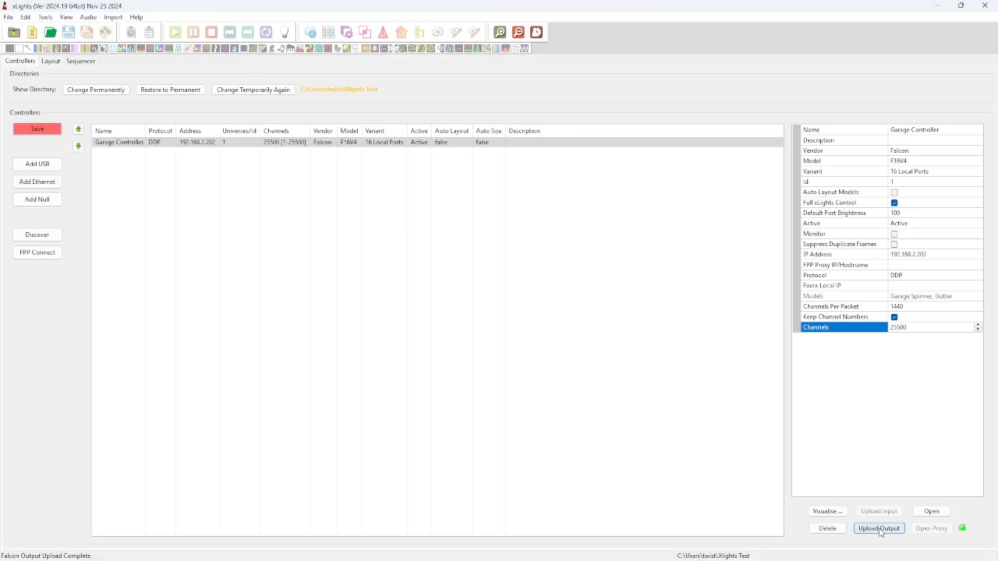
Upload Garage Controller's outputs to the Falcon again and check which pixel ports carry which models
click(880, 529)
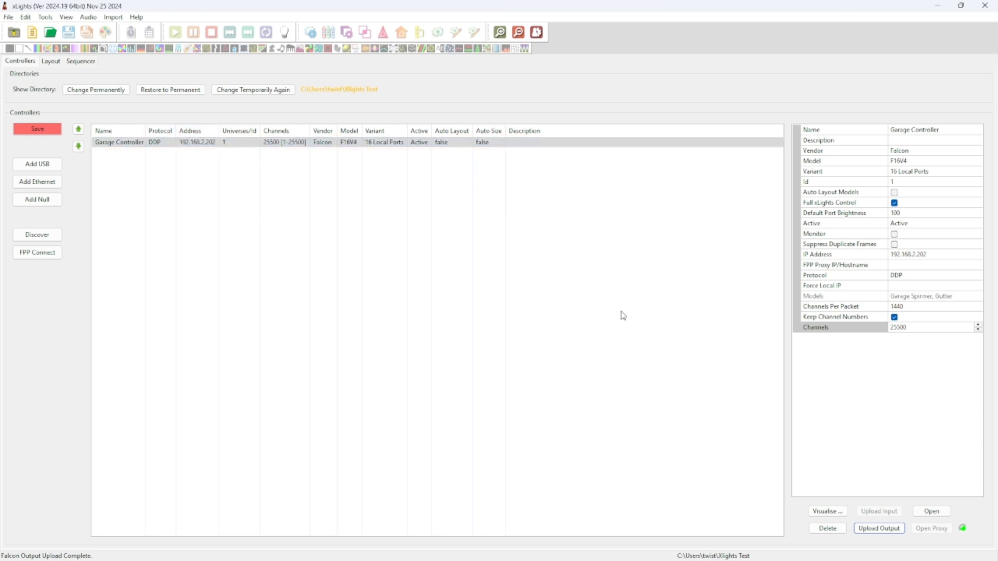
click(828, 512)
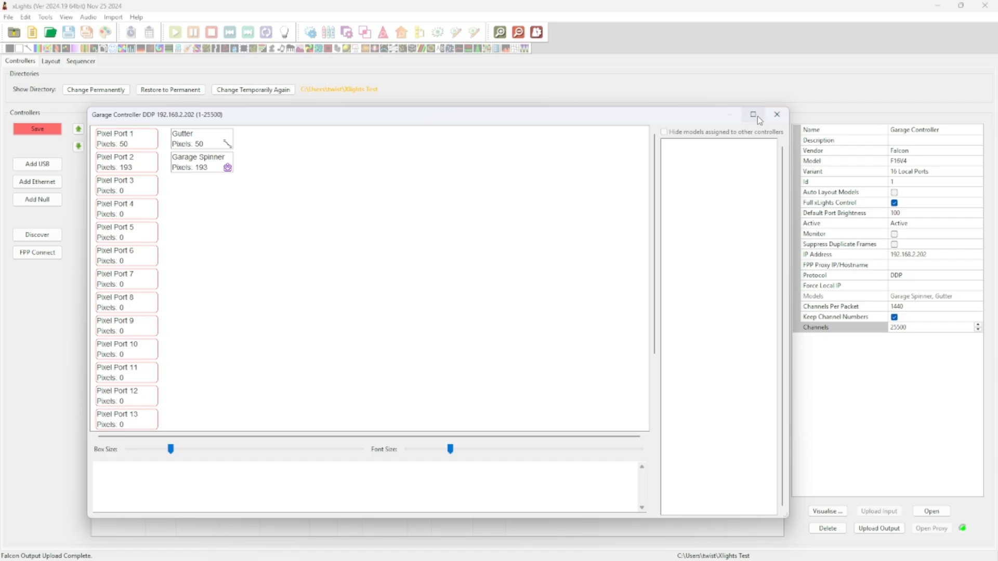
click(777, 114)
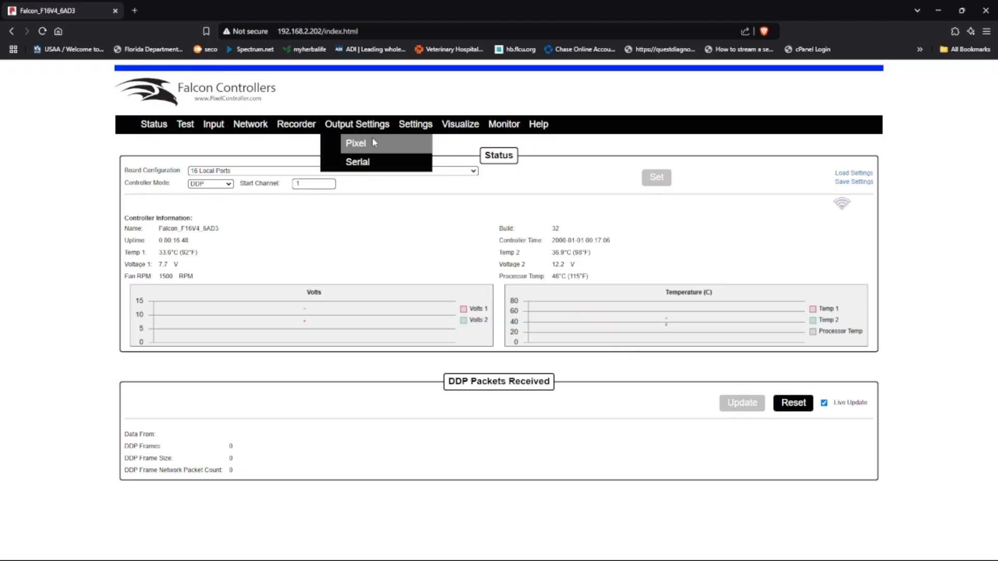
Set Pixel output brightness to 30% on port 1 (Gutter) and port 2 (Garage Spinner), then save
click(373, 147)
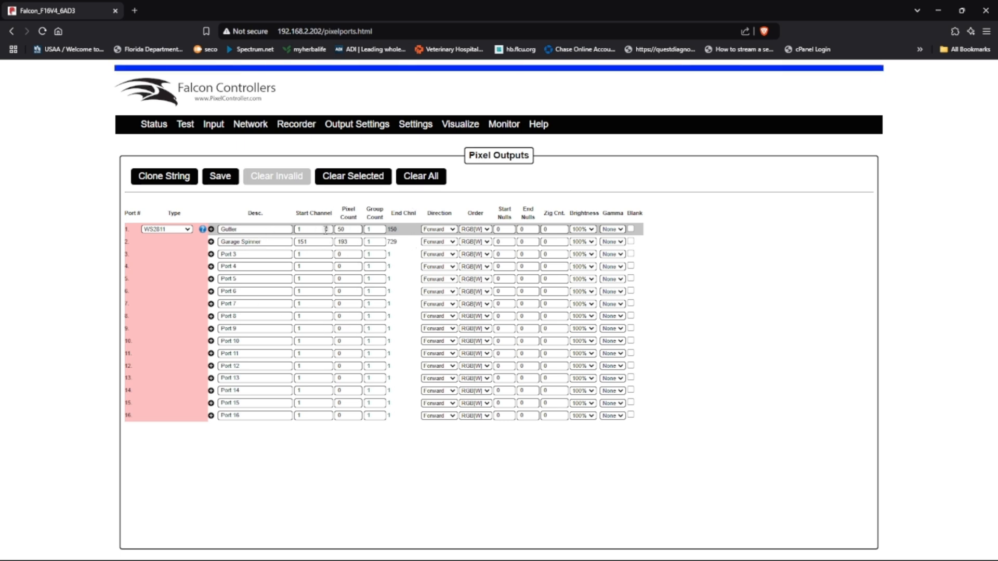
click(592, 230)
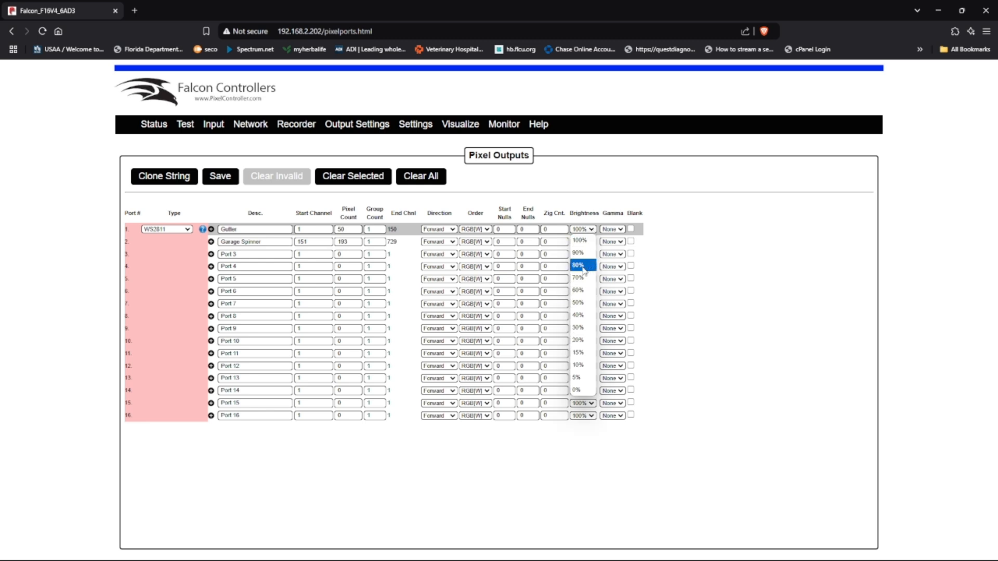
click(577, 328)
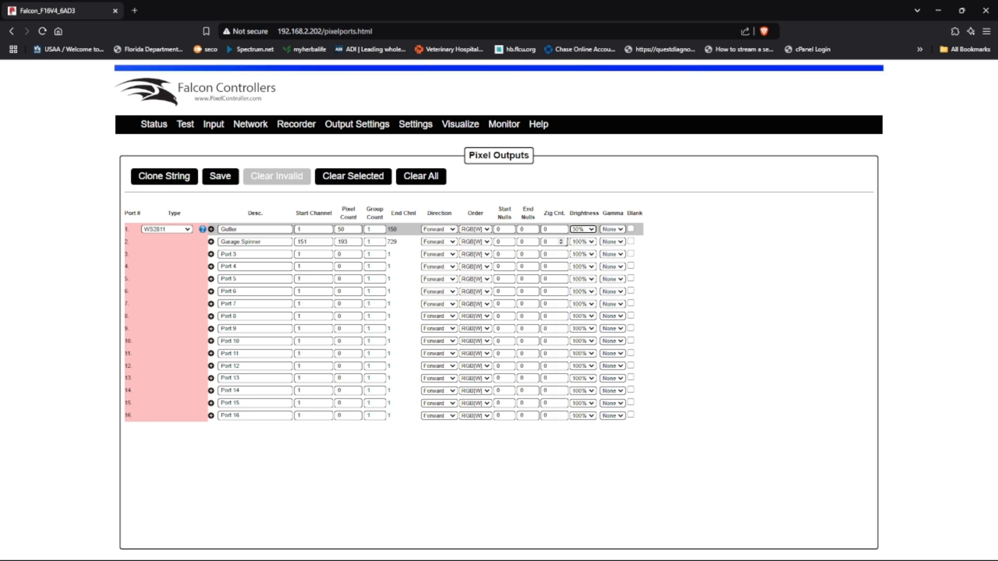
click(592, 242)
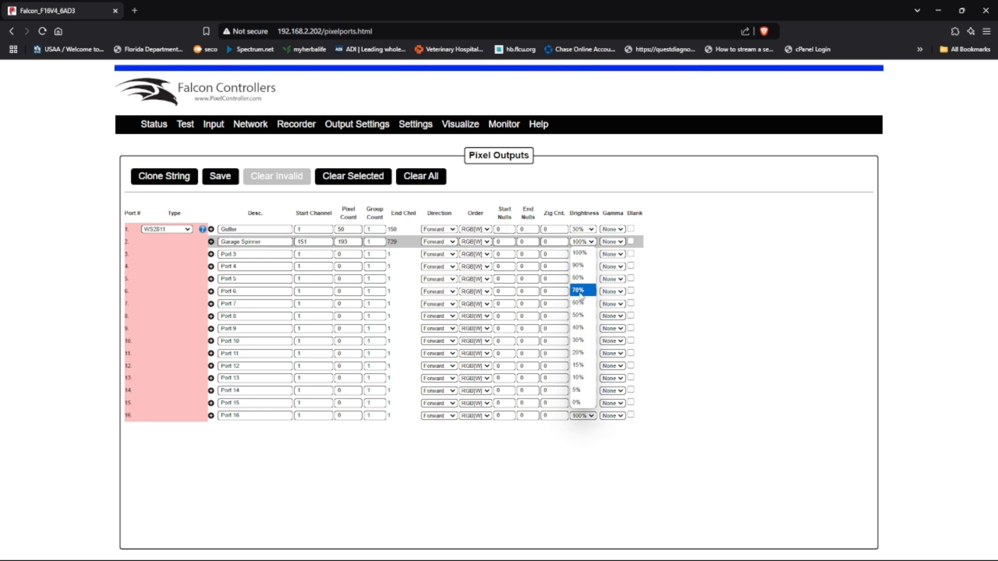
click(578, 352)
click(221, 179)
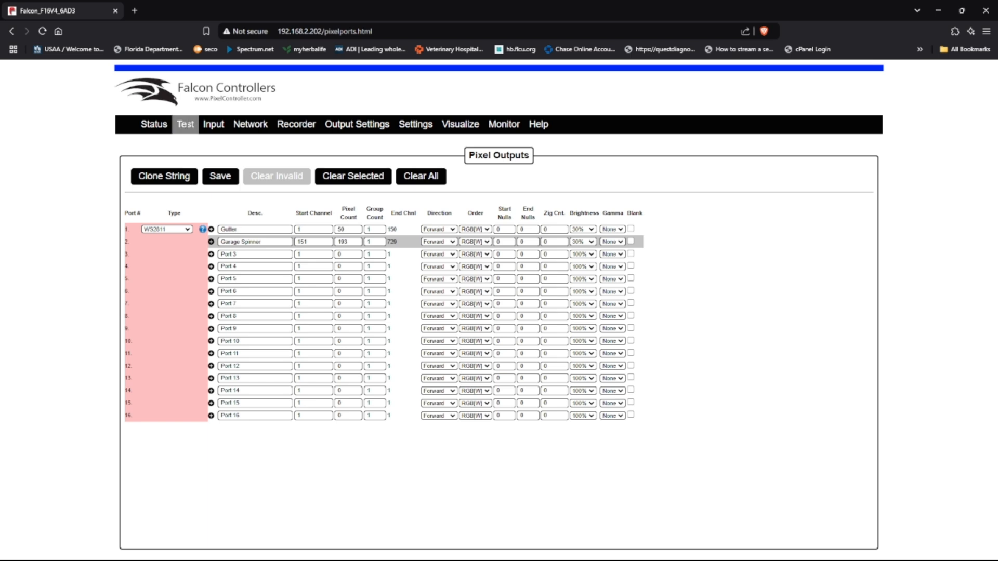
click(185, 124)
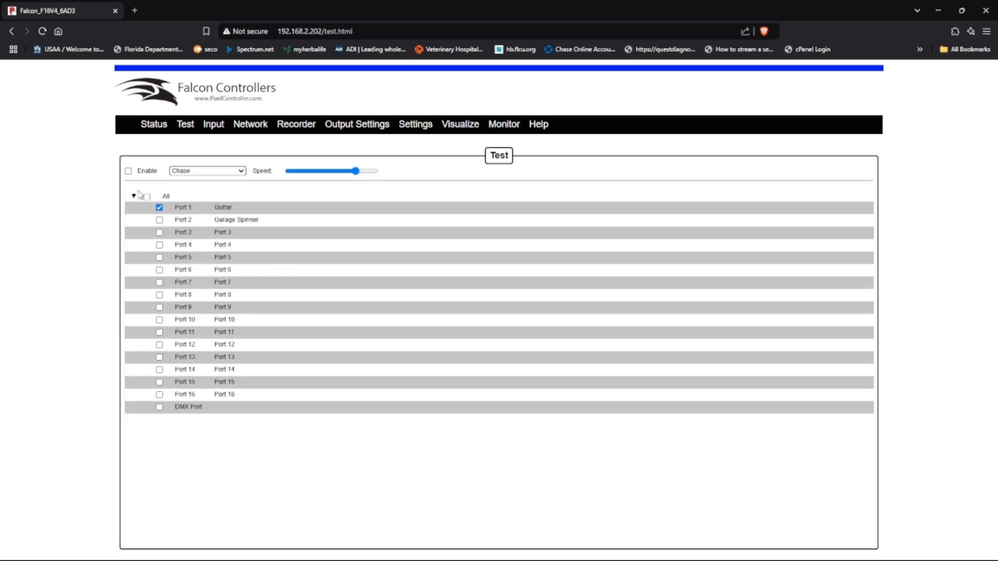
Enable the Chase test pattern on Port 1, the Gutter
click(128, 172)
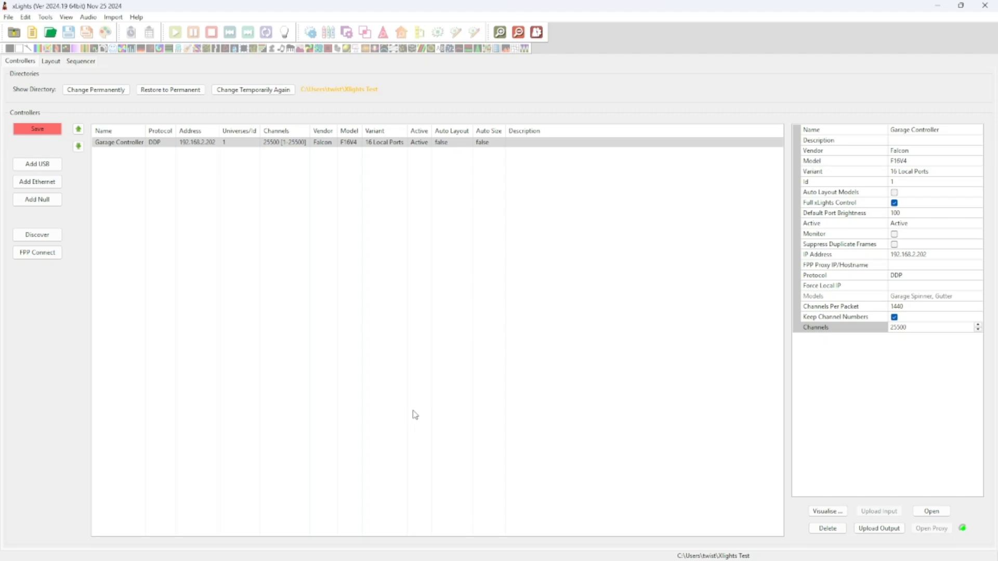
Create a new 40fps Animation sequence in the Sequencer using Quick Start
click(51, 61)
click(81, 62)
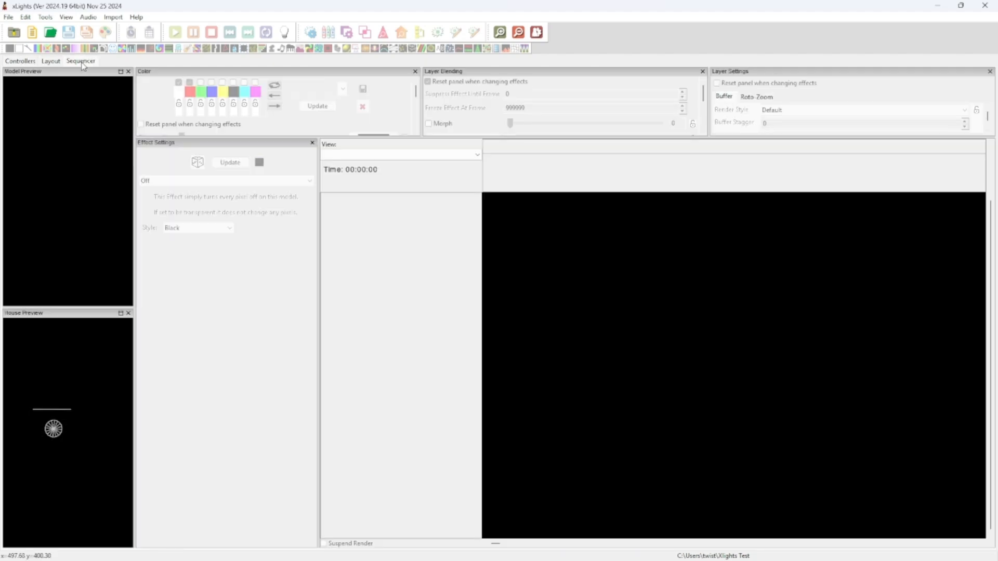
click(9, 17)
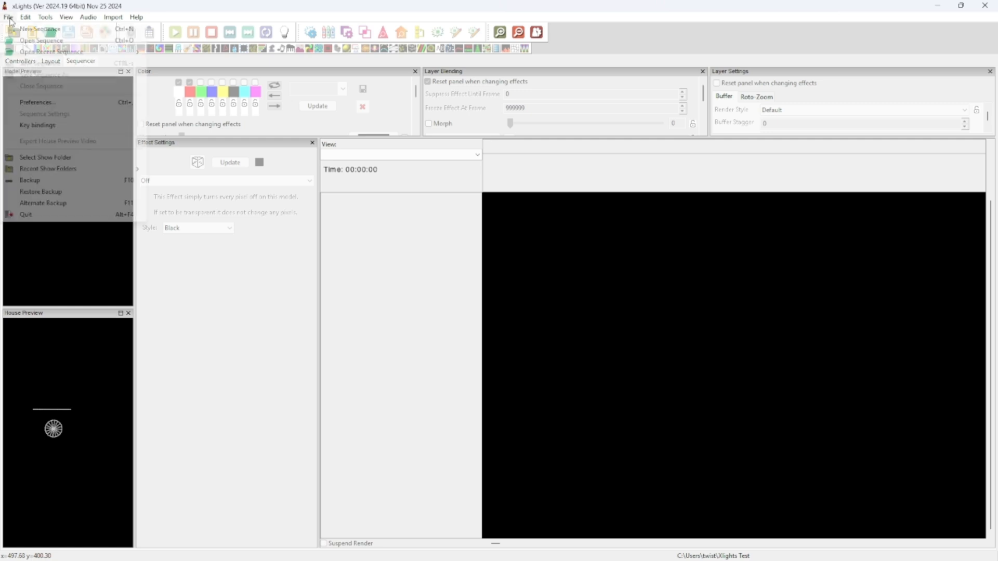
click(31, 30)
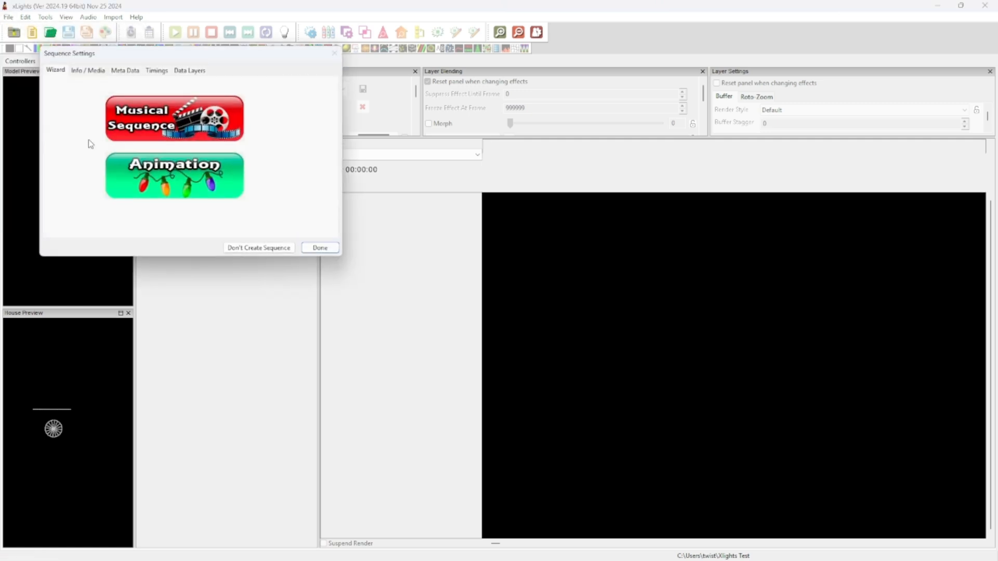
click(174, 181)
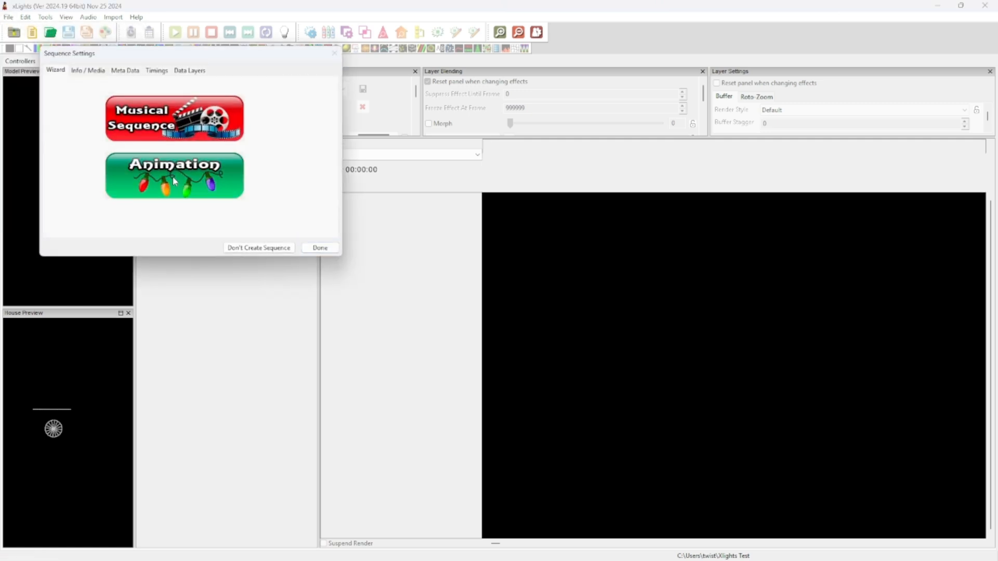
click(171, 108)
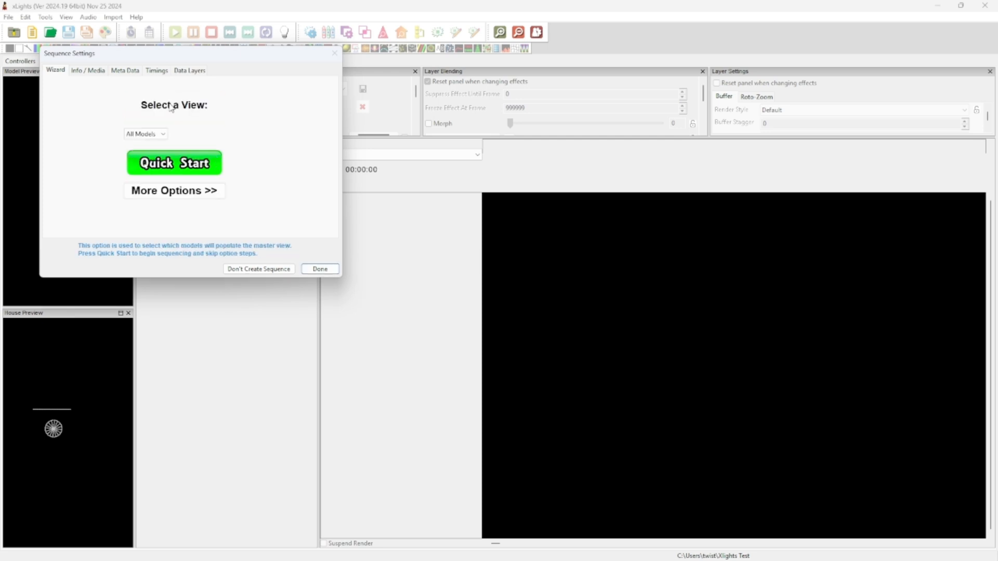
click(174, 163)
Put a Single Strand effect on Gutter: Dual Chase, chase size 29, extra palette colour, 1.9 cycles
click(722, 210)
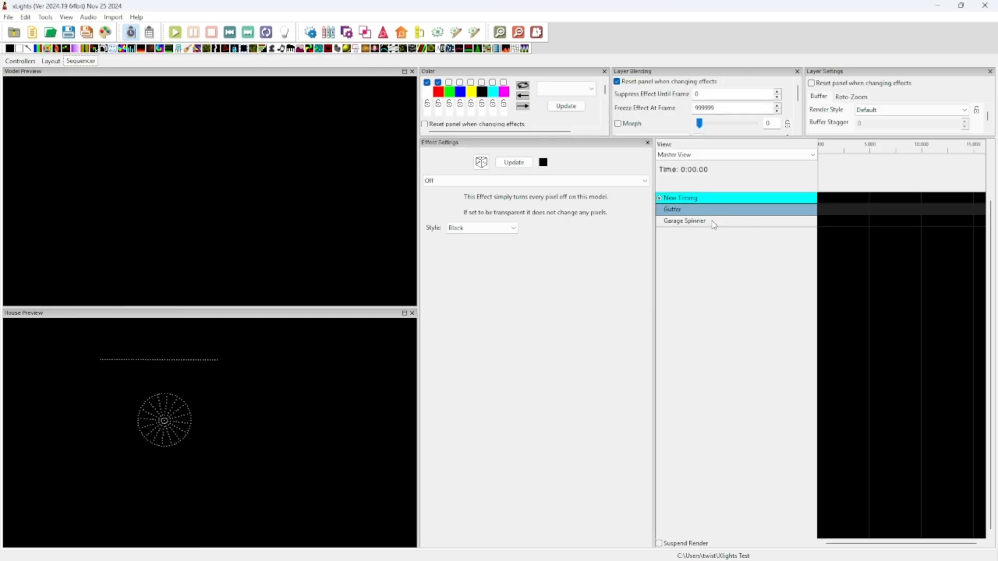
drag(384, 48, 846, 209)
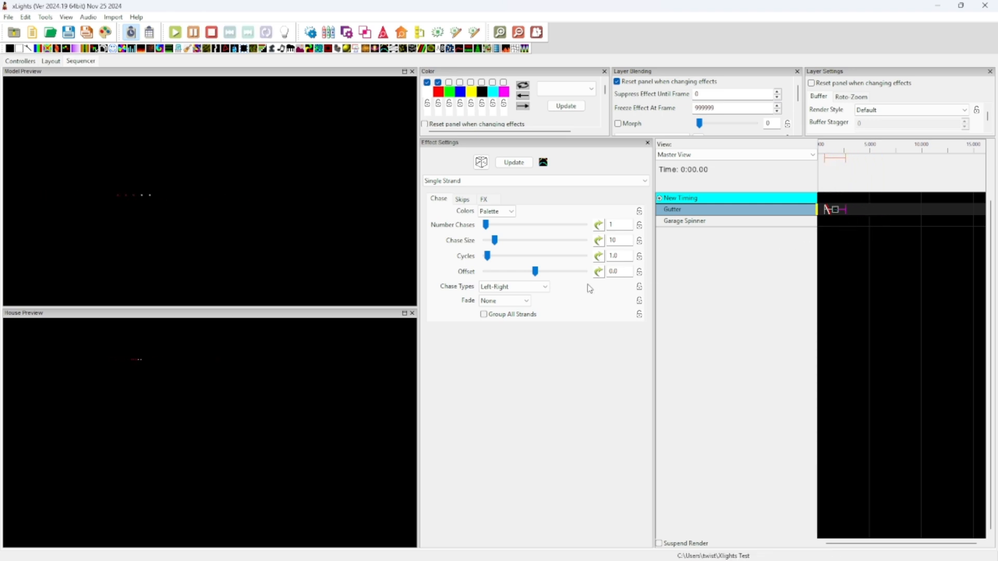
click(517, 287)
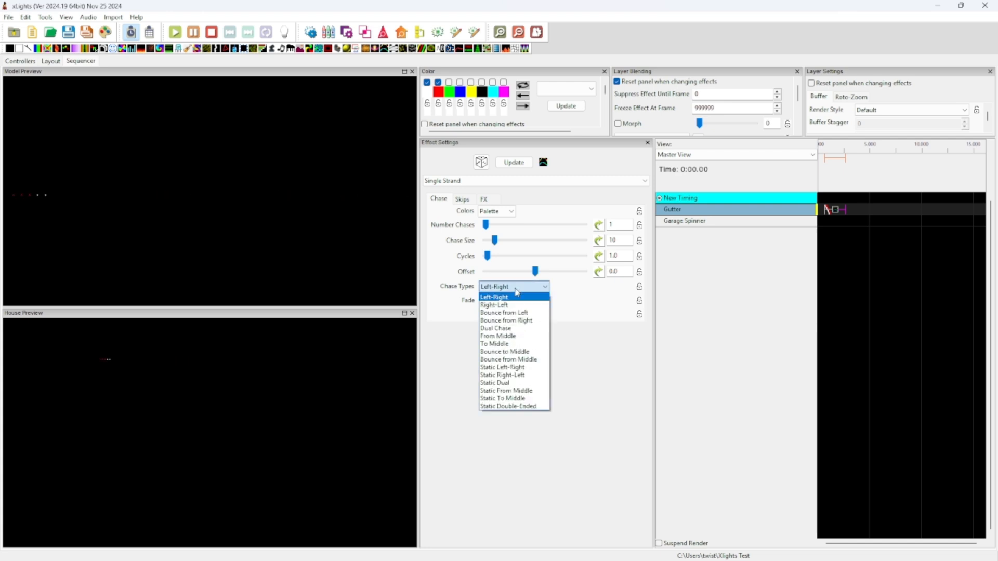
click(505, 329)
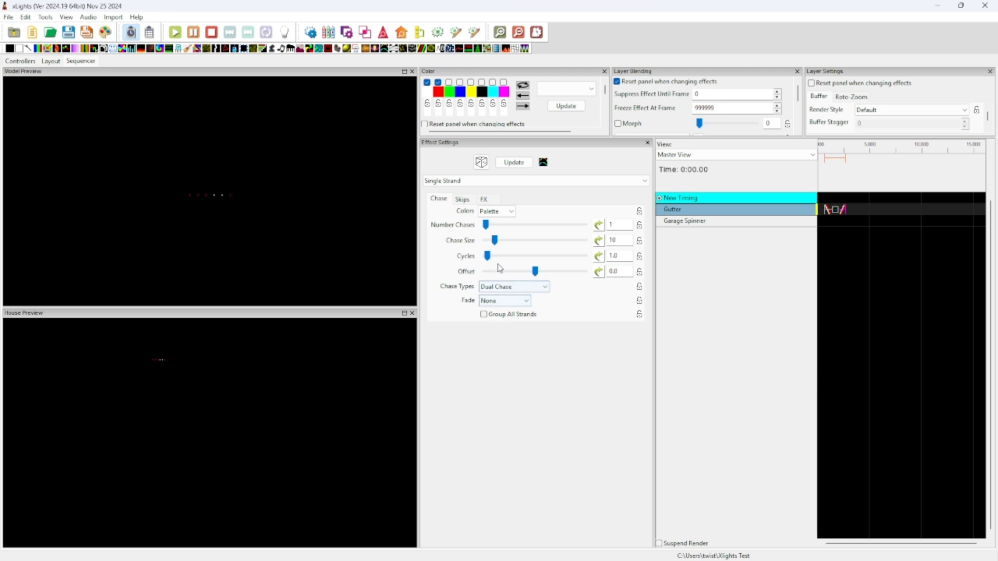
drag(494, 241, 516, 246)
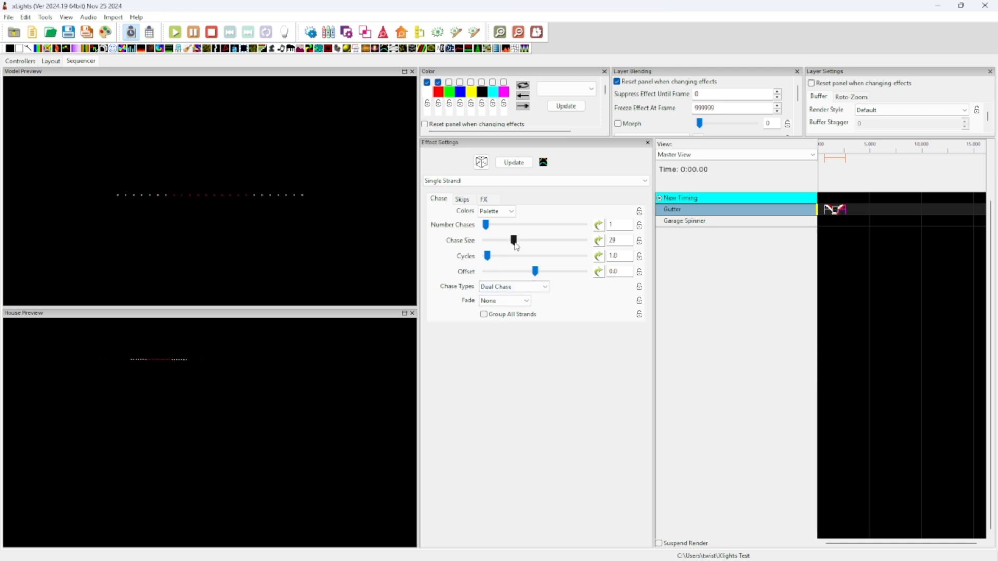
click(449, 82)
drag(489, 260, 491, 256)
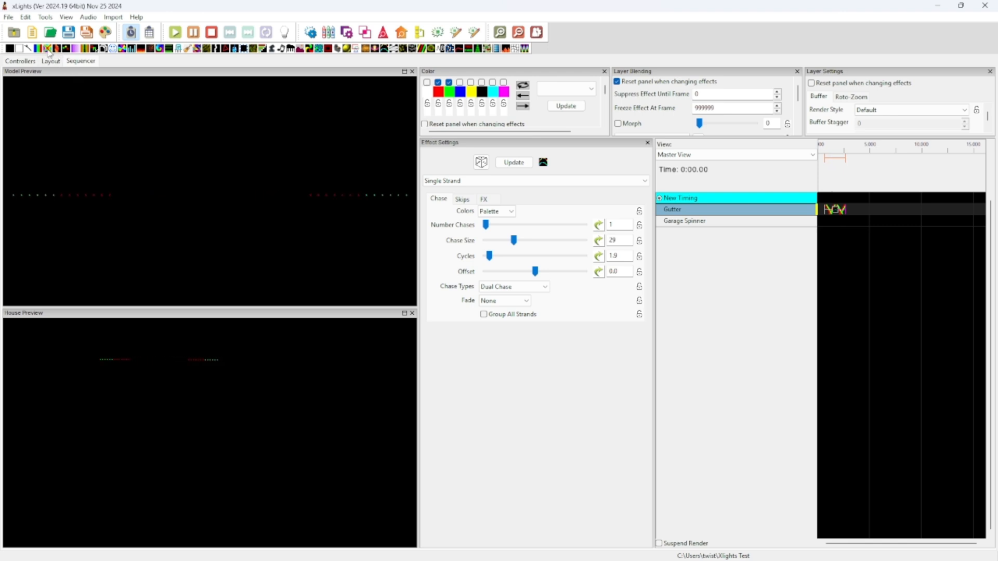
Add a rainbow Butterfly effect to Garage Spinner and output the sequence to the lights
drag(49, 52, 831, 224)
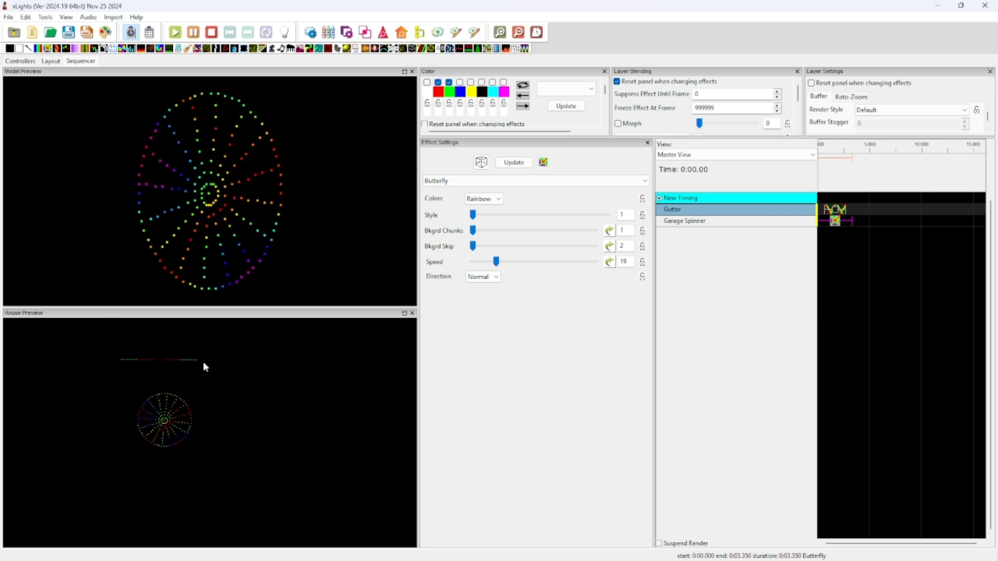
click(285, 33)
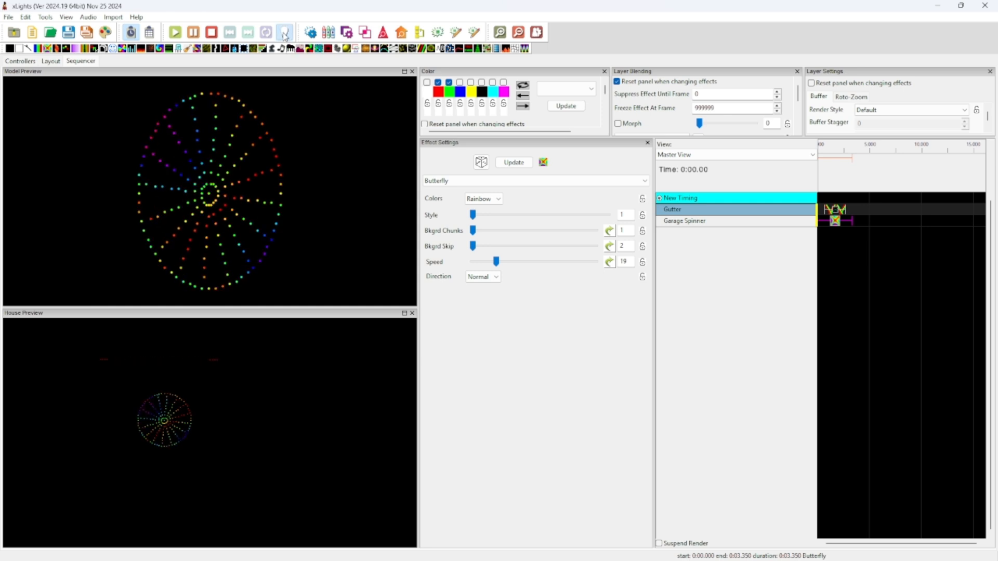